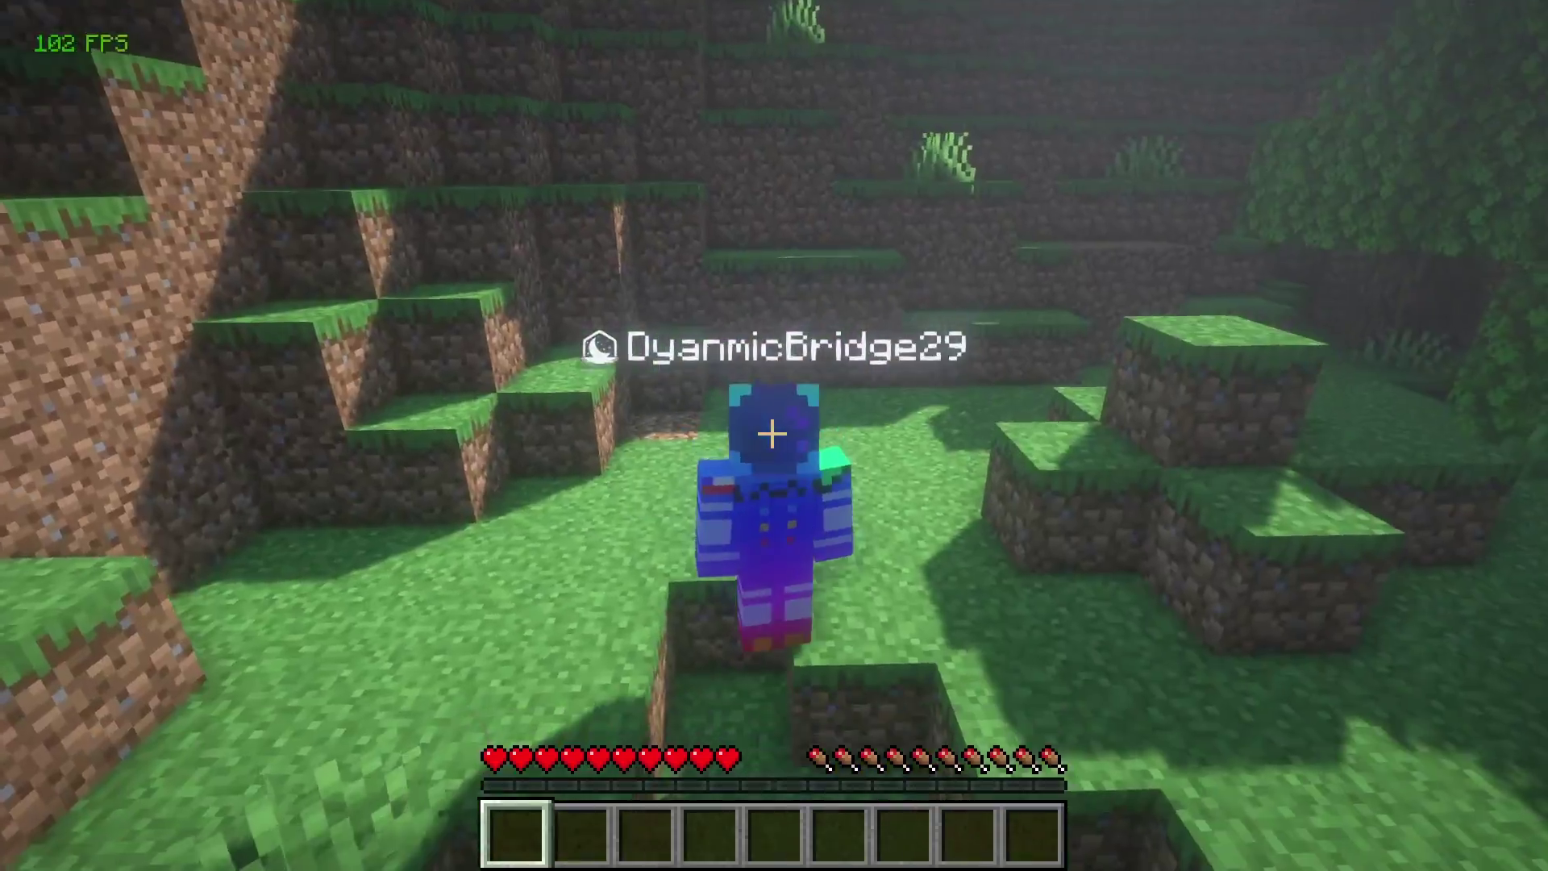
{"action": "key", "text": "shift"}
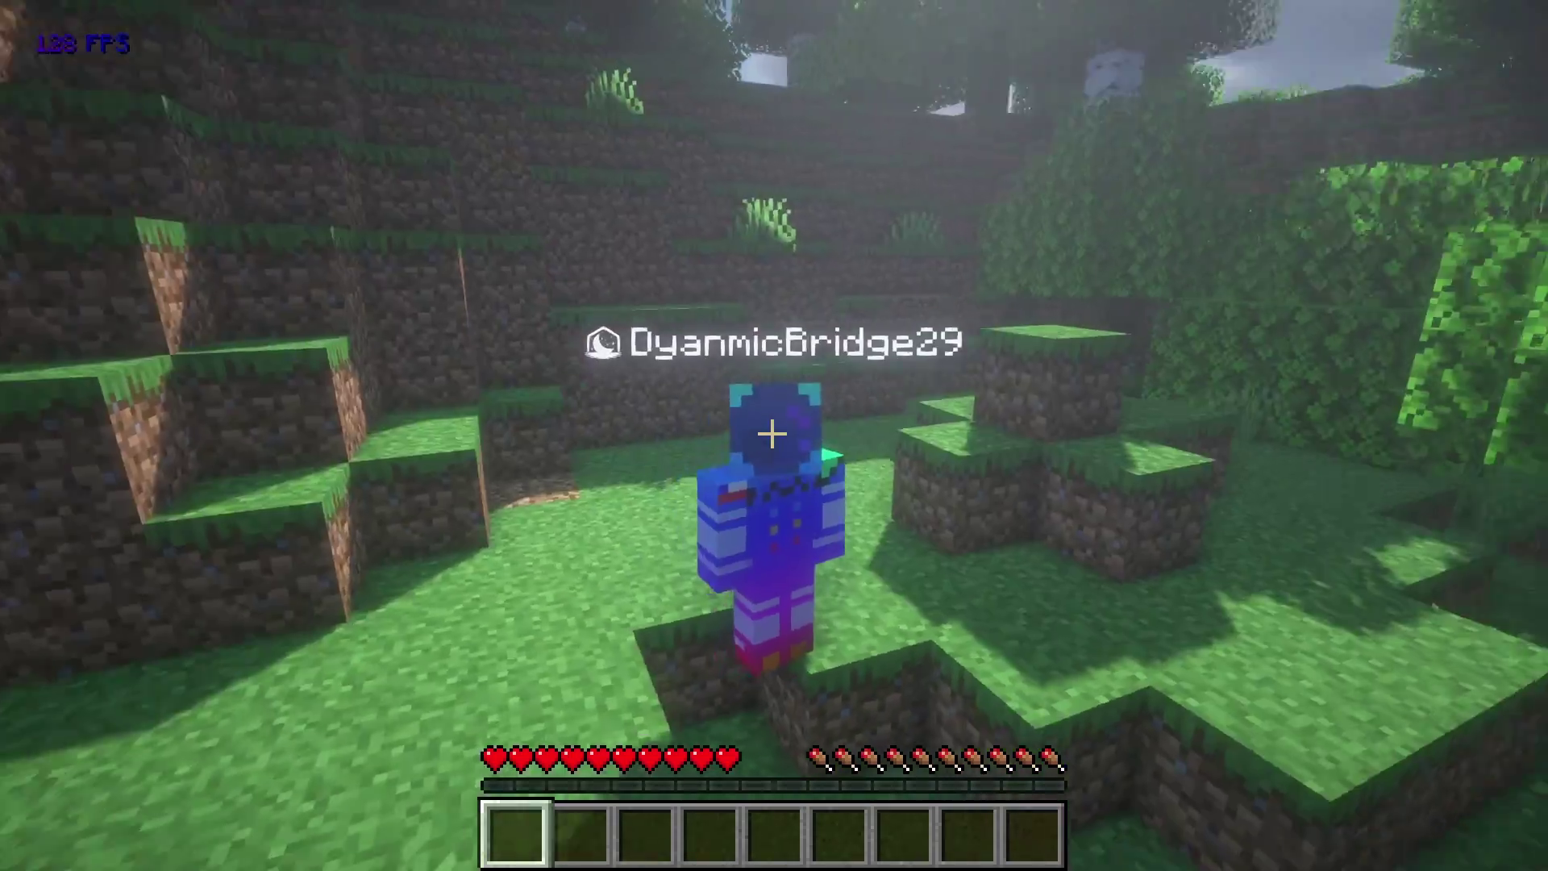
{"action": "left_click", "coordinate": [772, 434]}
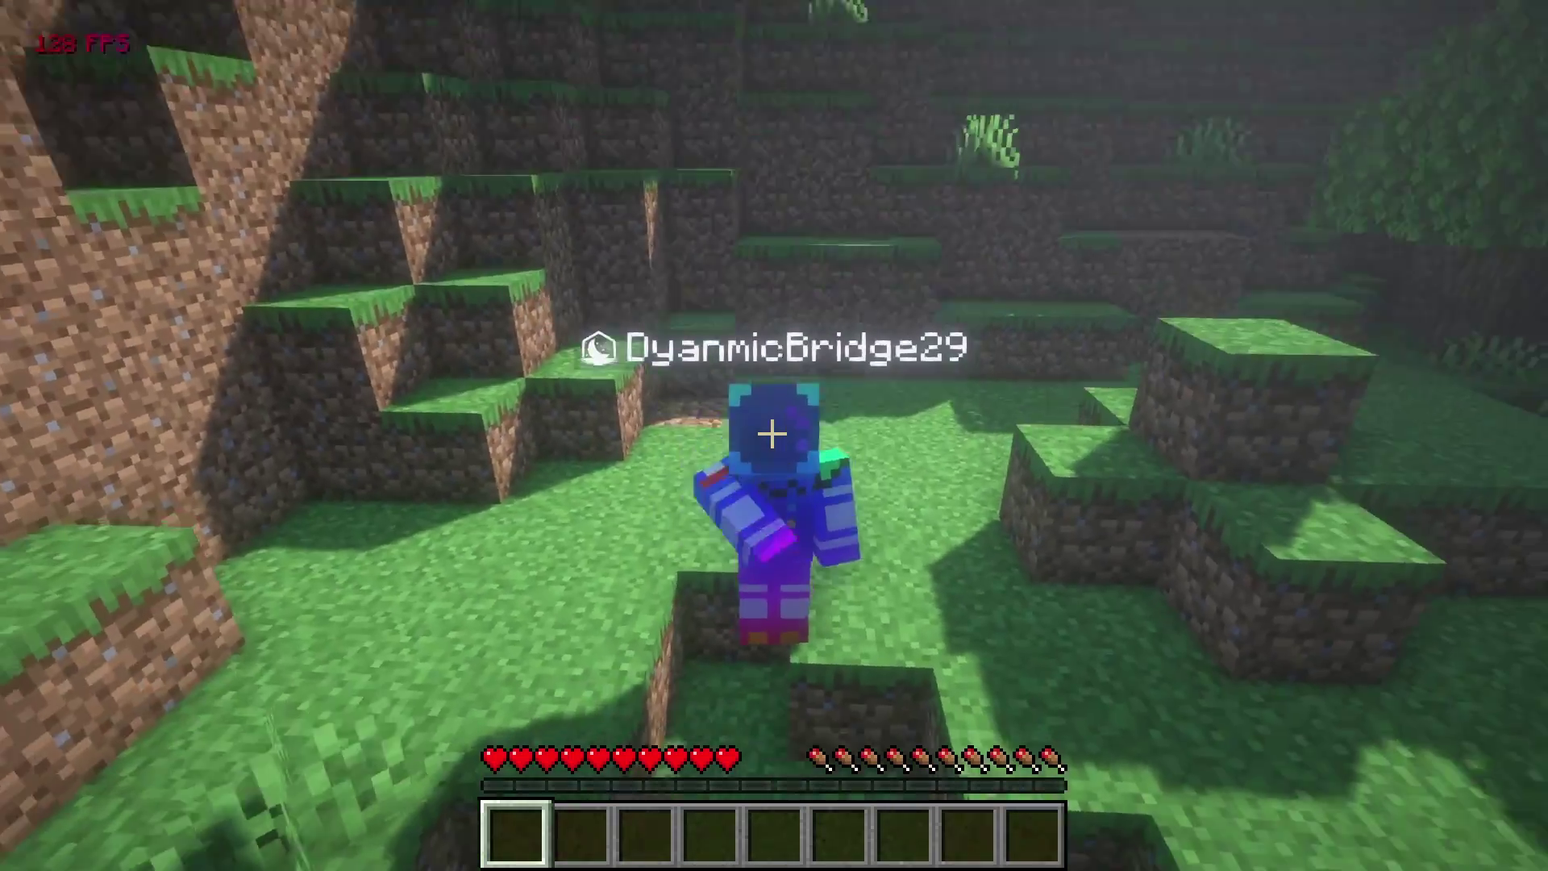
{"action": "key", "text": "shift"}
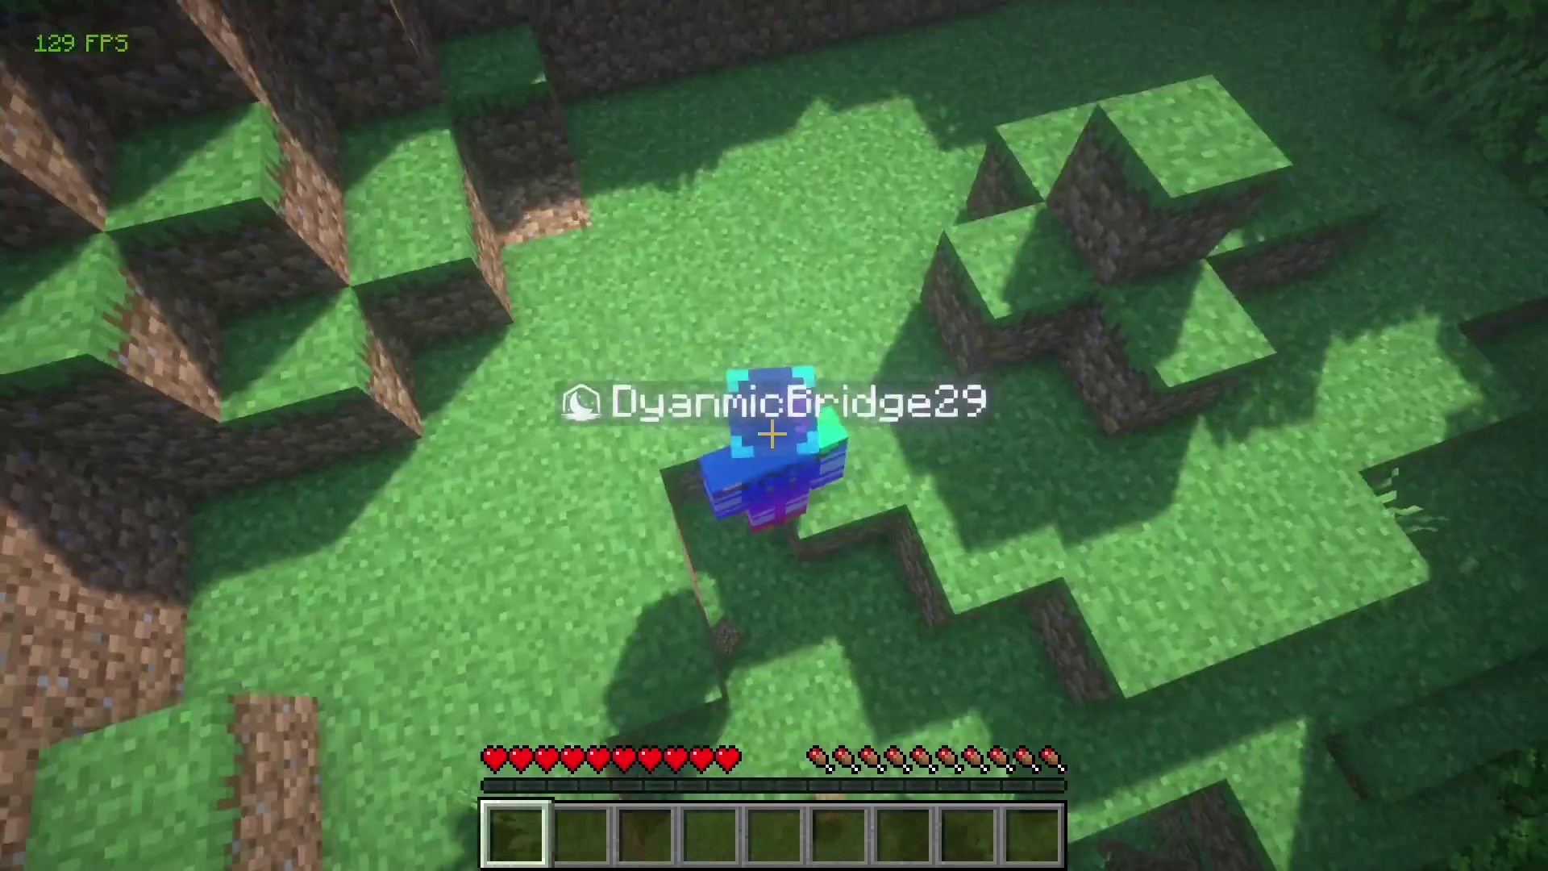
{"action": "key", "text": "shift"}
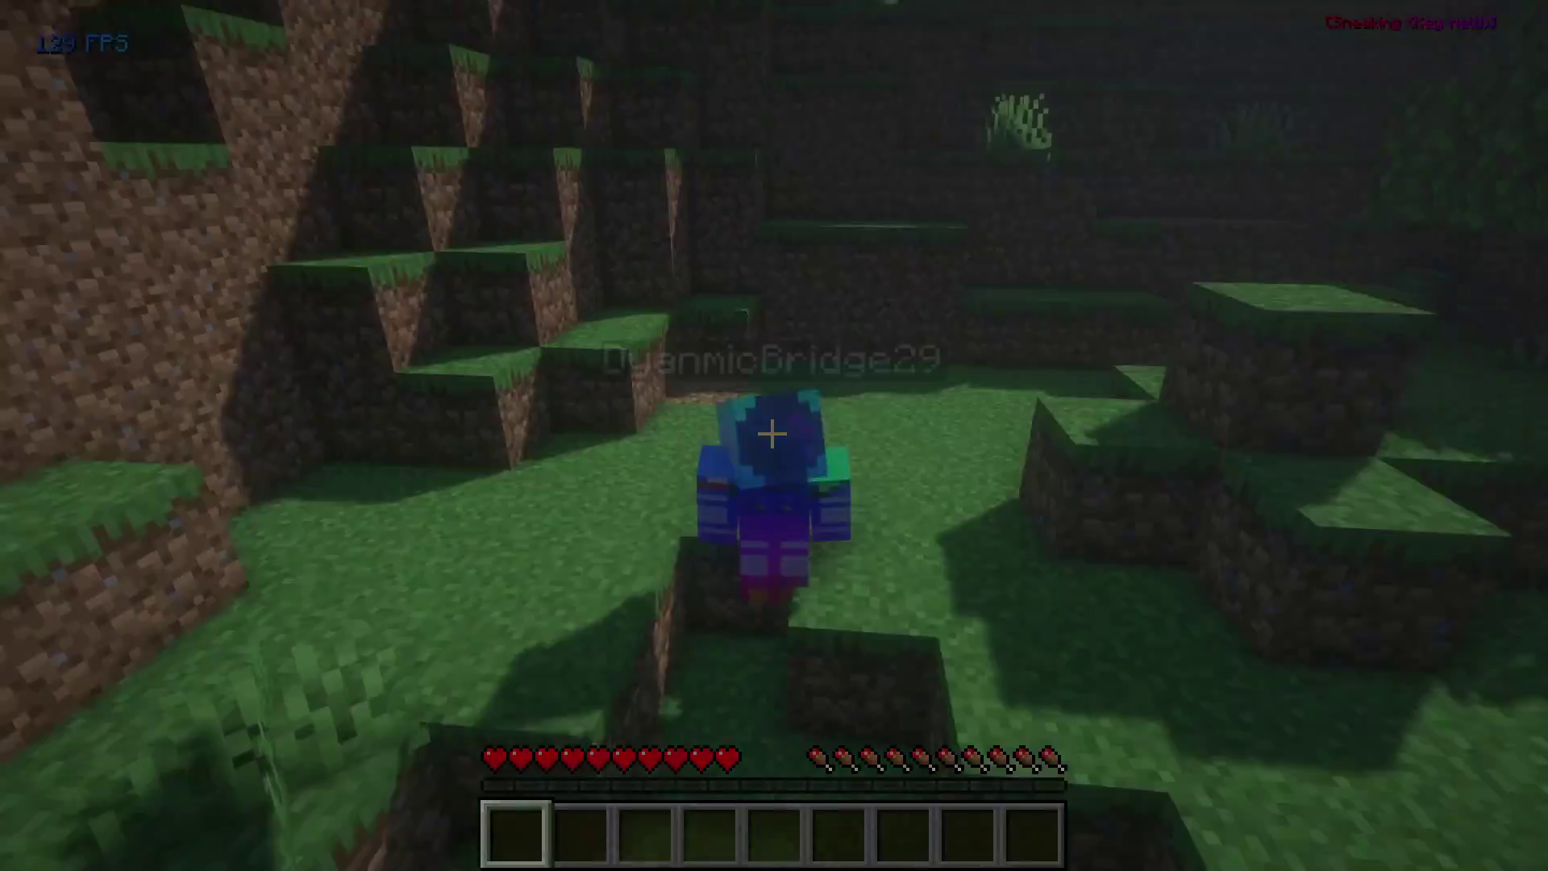
{"action": "key", "text": "Escape"}
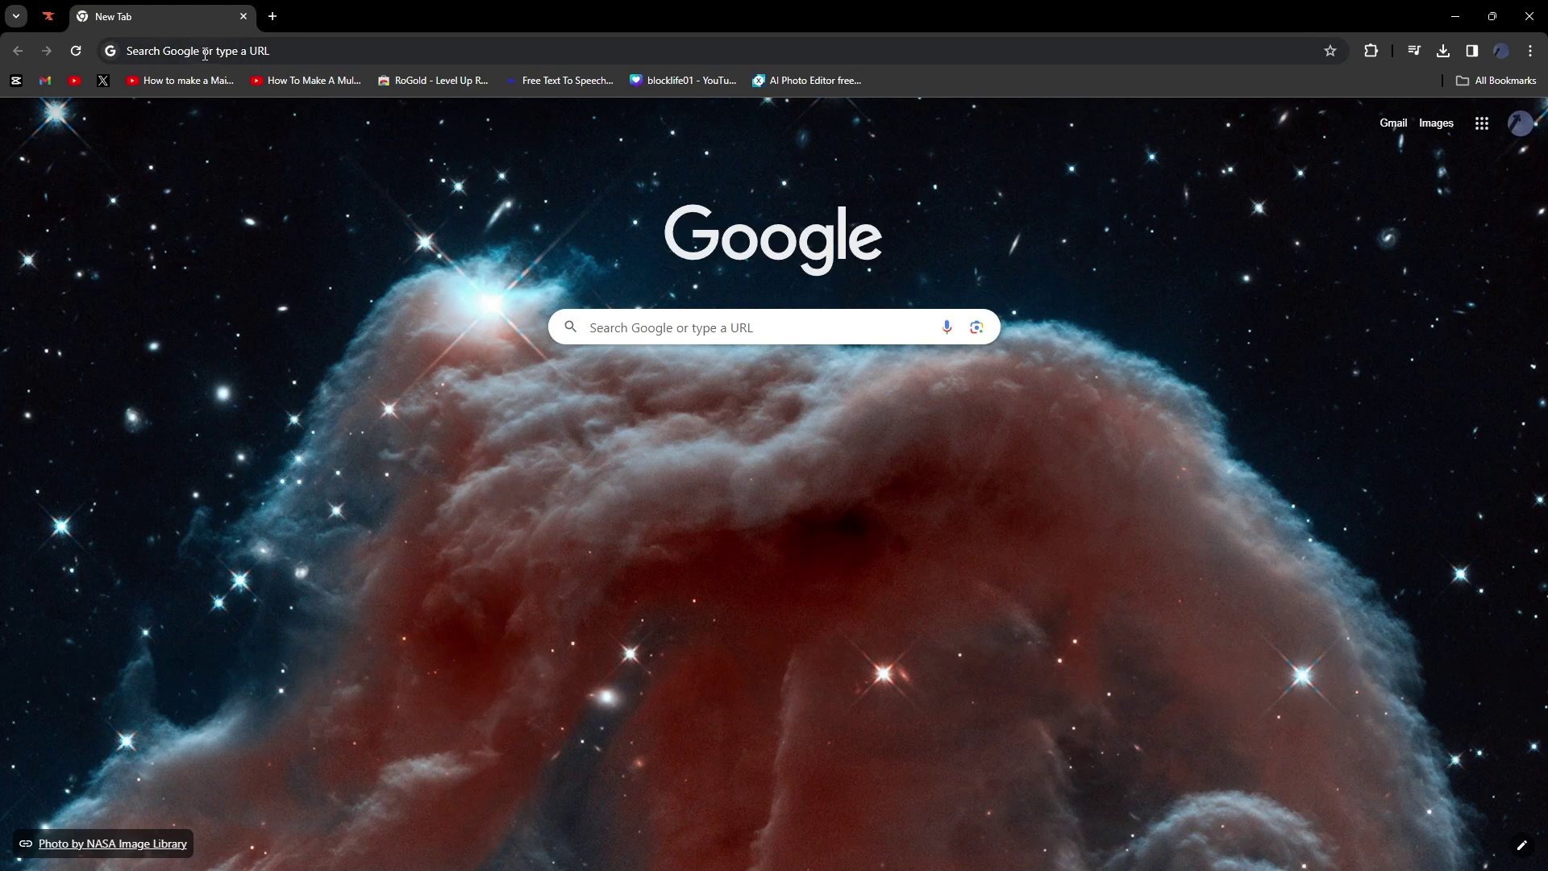
Step: Search the web for "shaders forge" and open CurseForge's "Shaders - Minecraft Customization" result
{"action": "left_click", "coordinate": [278, 52]}
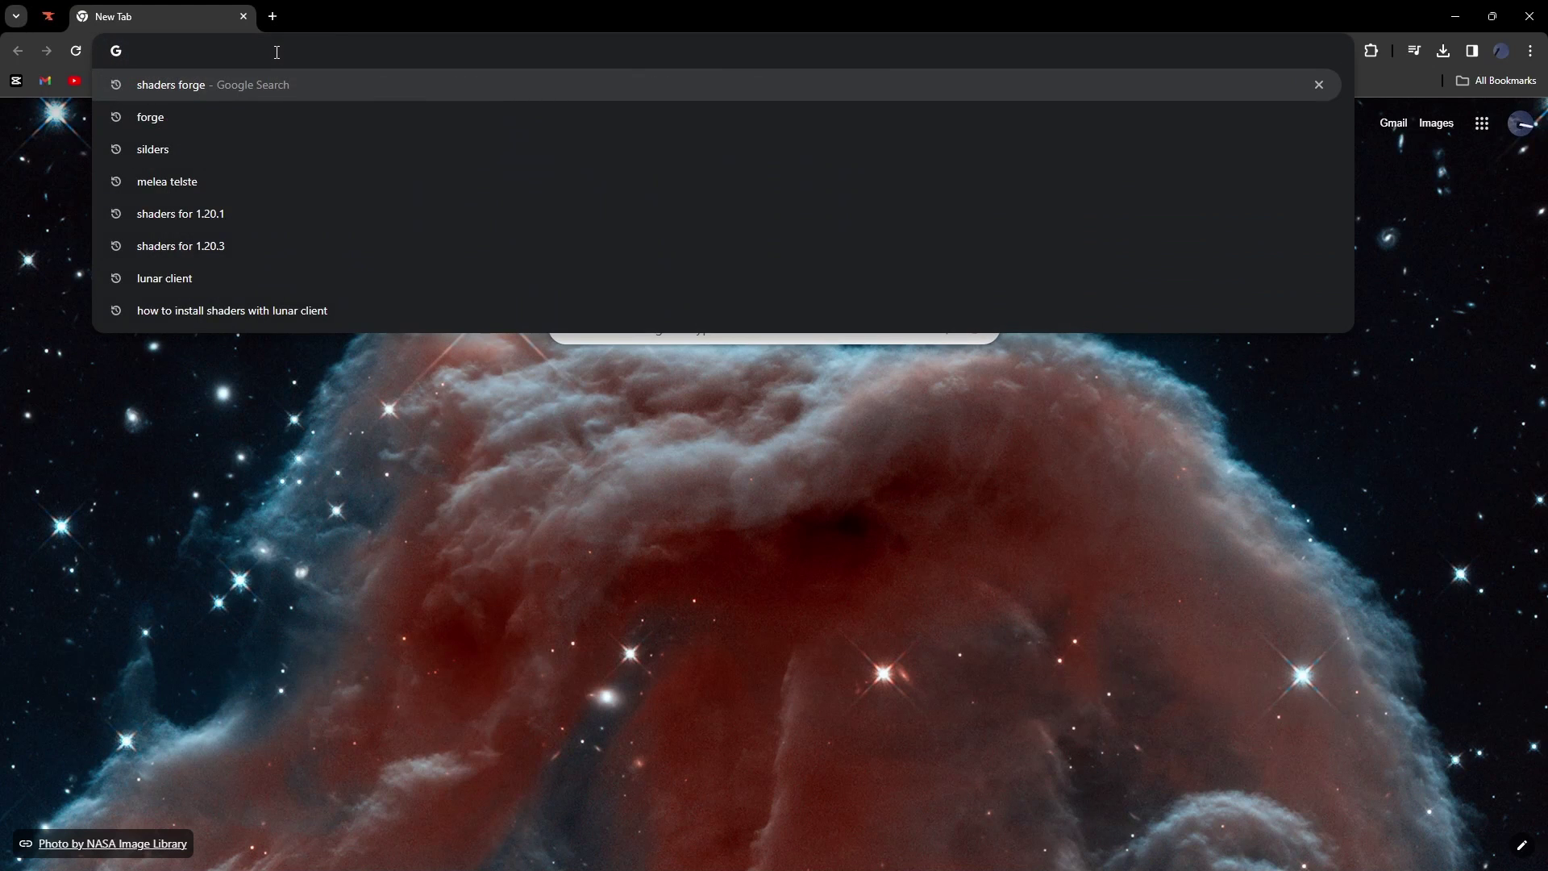
{"action": "type", "text": "shaders forge"}
{"action": "left_click", "coordinate": [254, 79]}
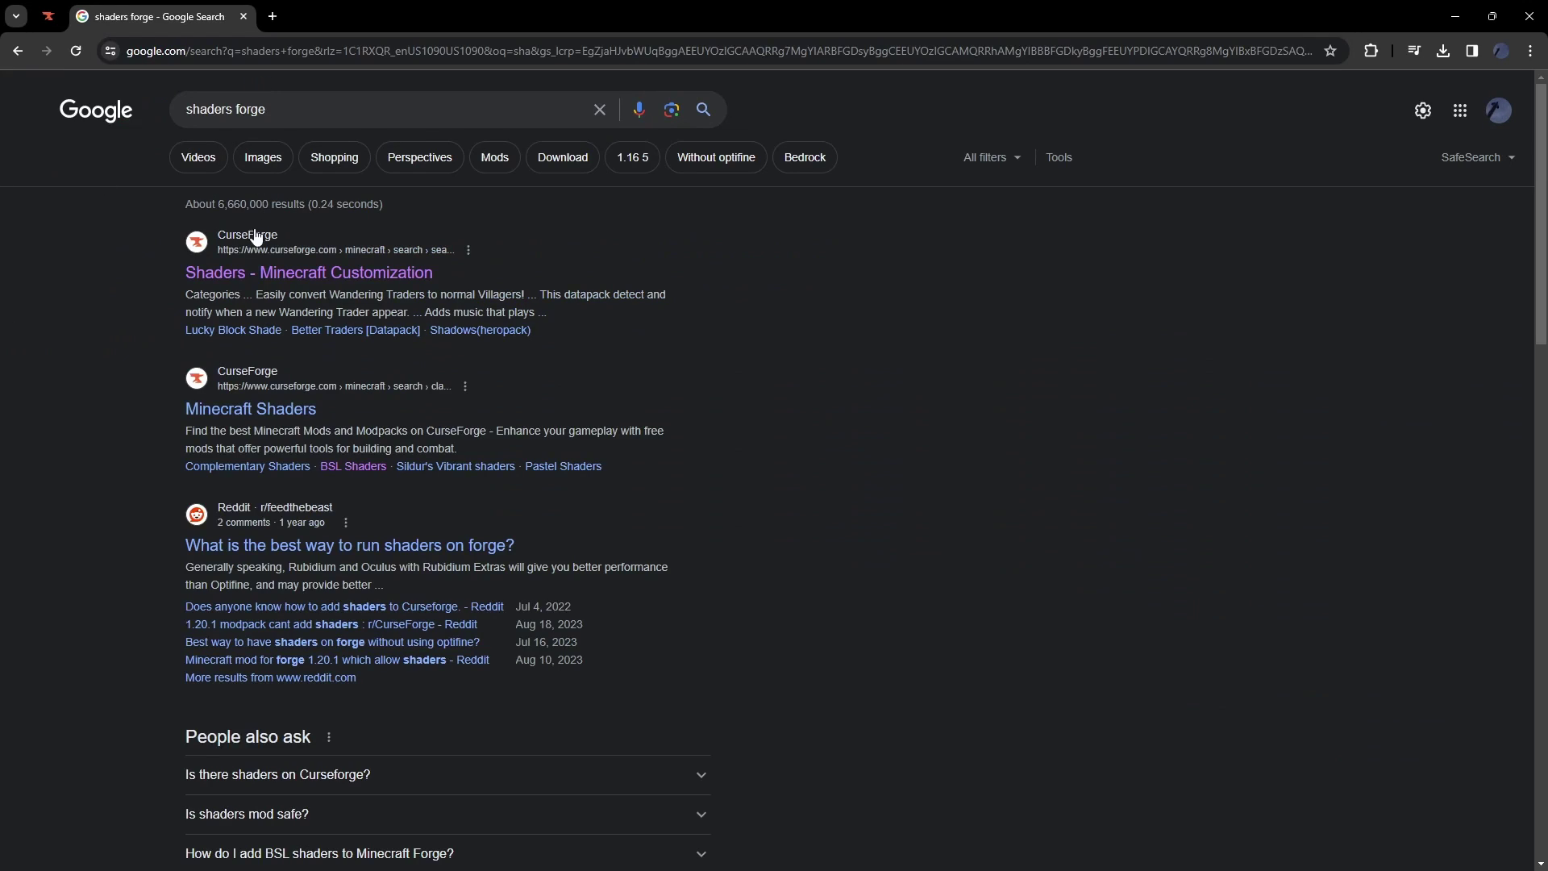
{"action": "left_click", "coordinate": [282, 277]}
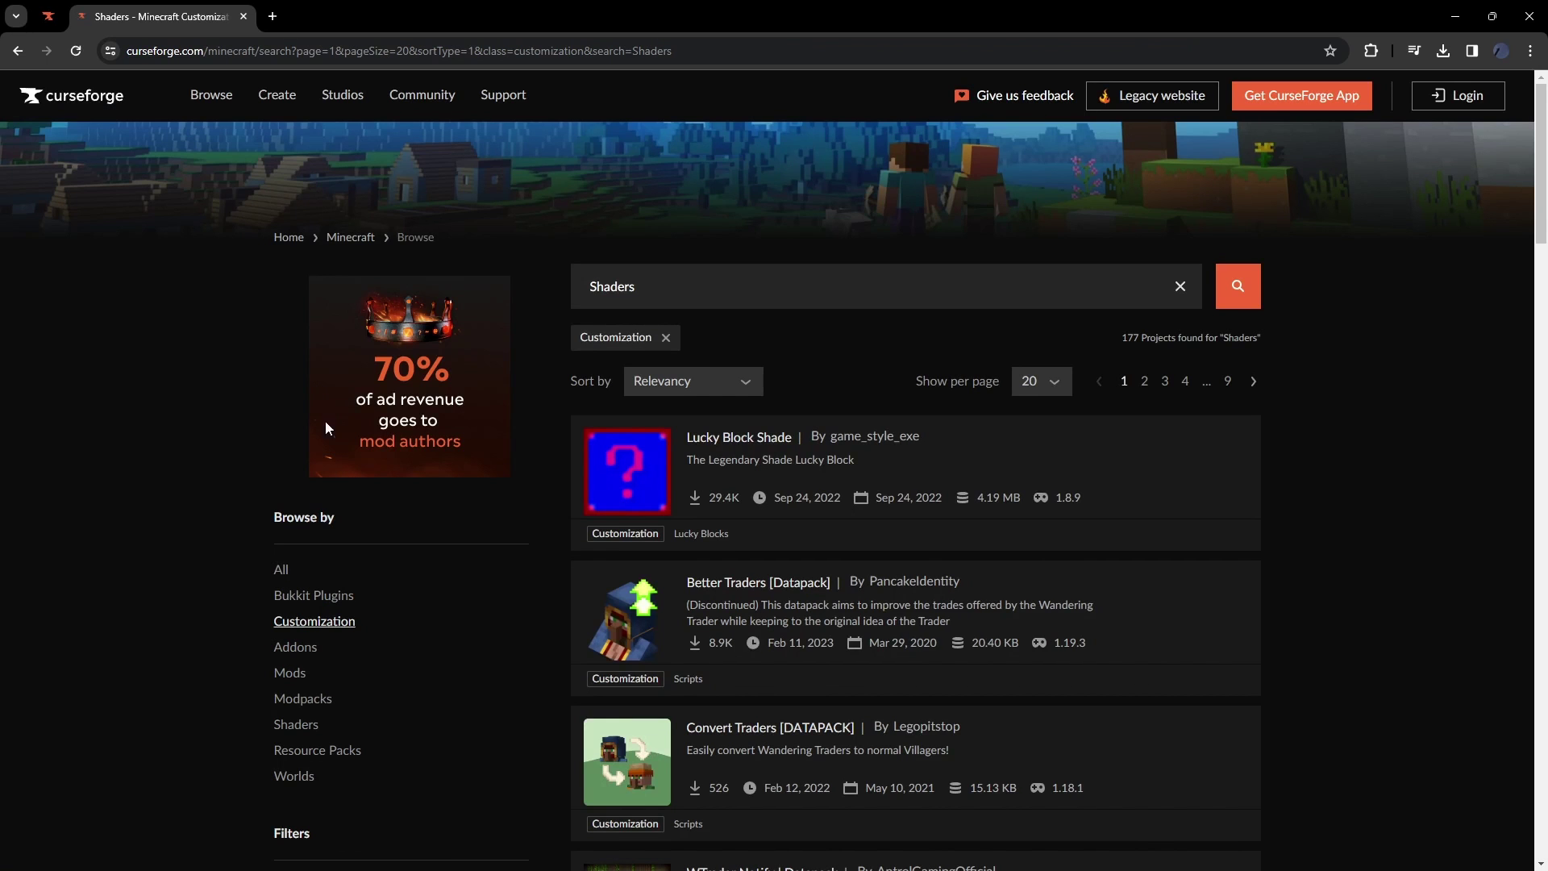
{"action": "scroll", "coordinate": [693, 253], "scroll_direction": "down", "scroll_amount": 2}
{"action": "scroll", "coordinate": [693, 253], "scroll_direction": "down", "scroll_amount": 3}
{"action": "scroll", "coordinate": [693, 252], "scroll_direction": "up", "scroll_amount": 6}
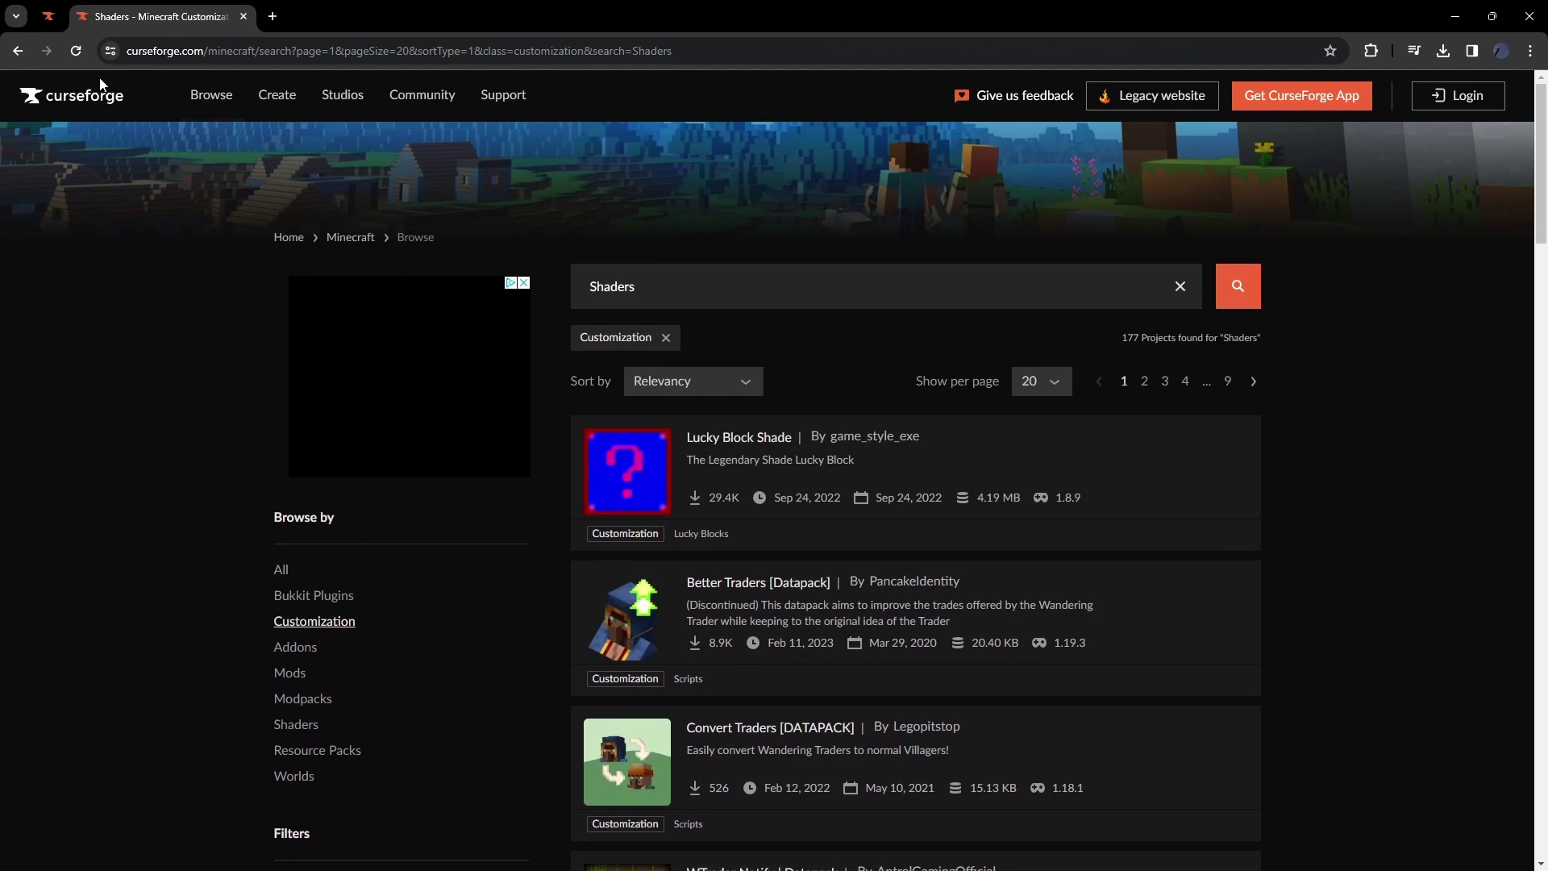
Step: Go from the CurseForge home page to the Minecraft section and search its mods for "shaders"
{"action": "left_click", "coordinate": [82, 104]}
{"action": "left_click", "coordinate": [347, 435]}
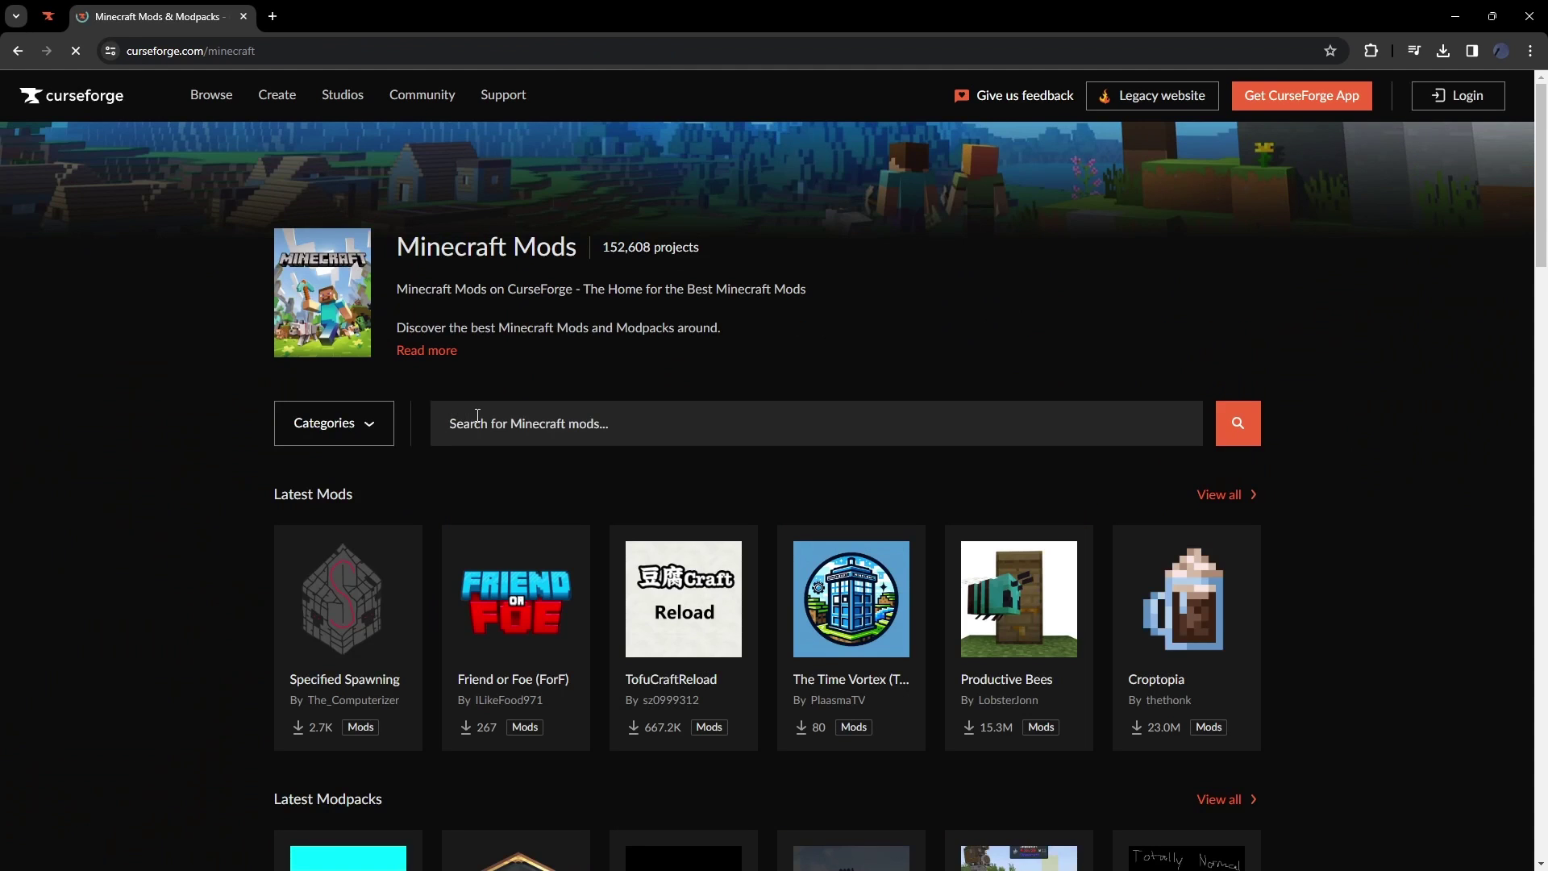
{"action": "type", "text": "shaders"}
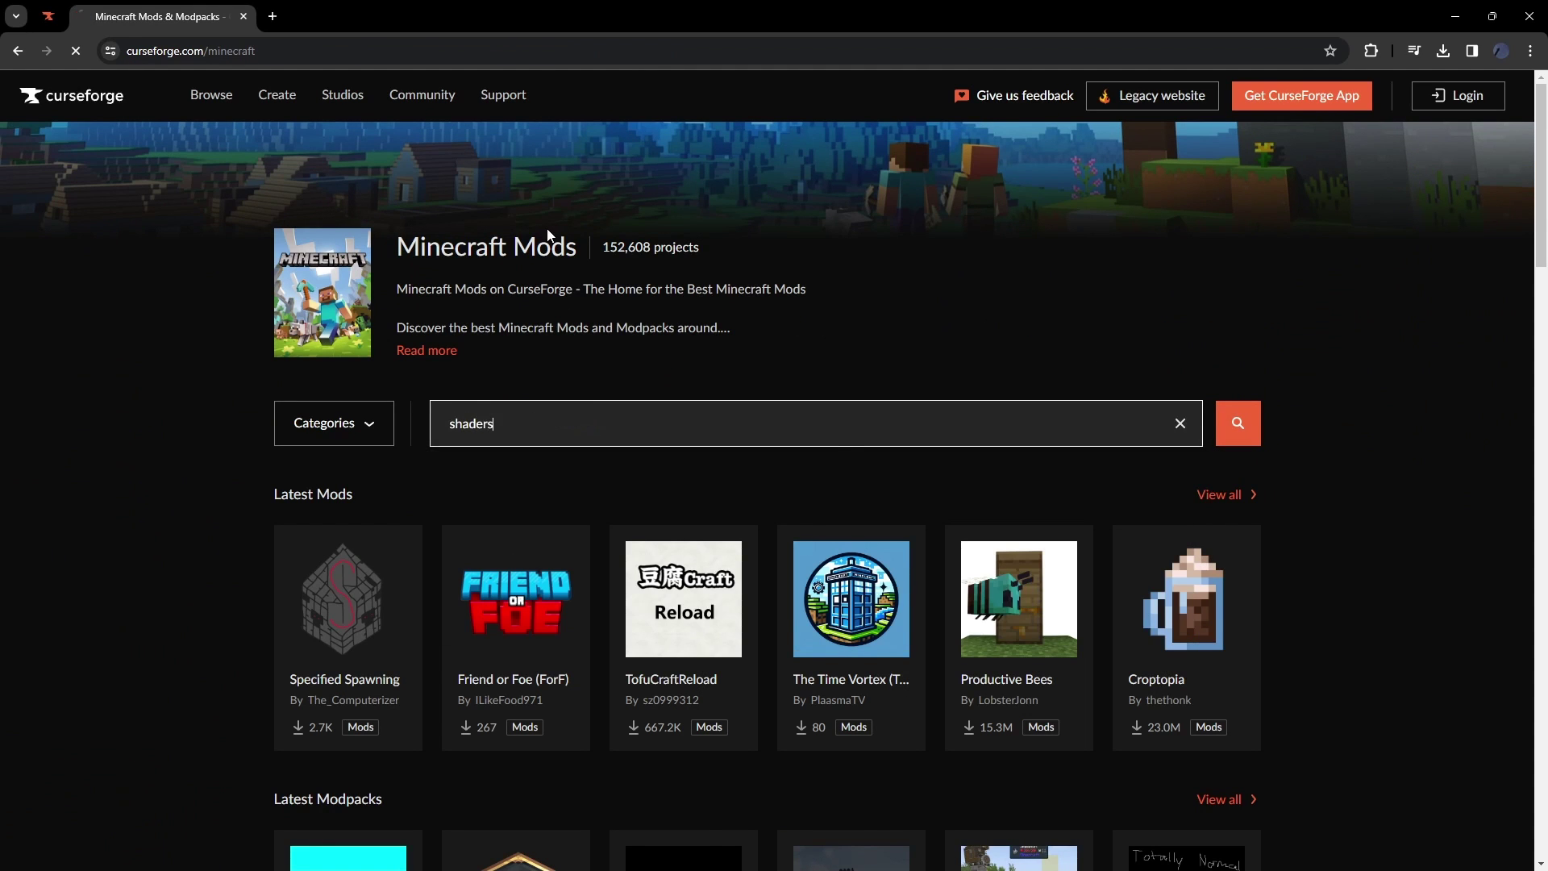
{"action": "key", "text": "Return"}
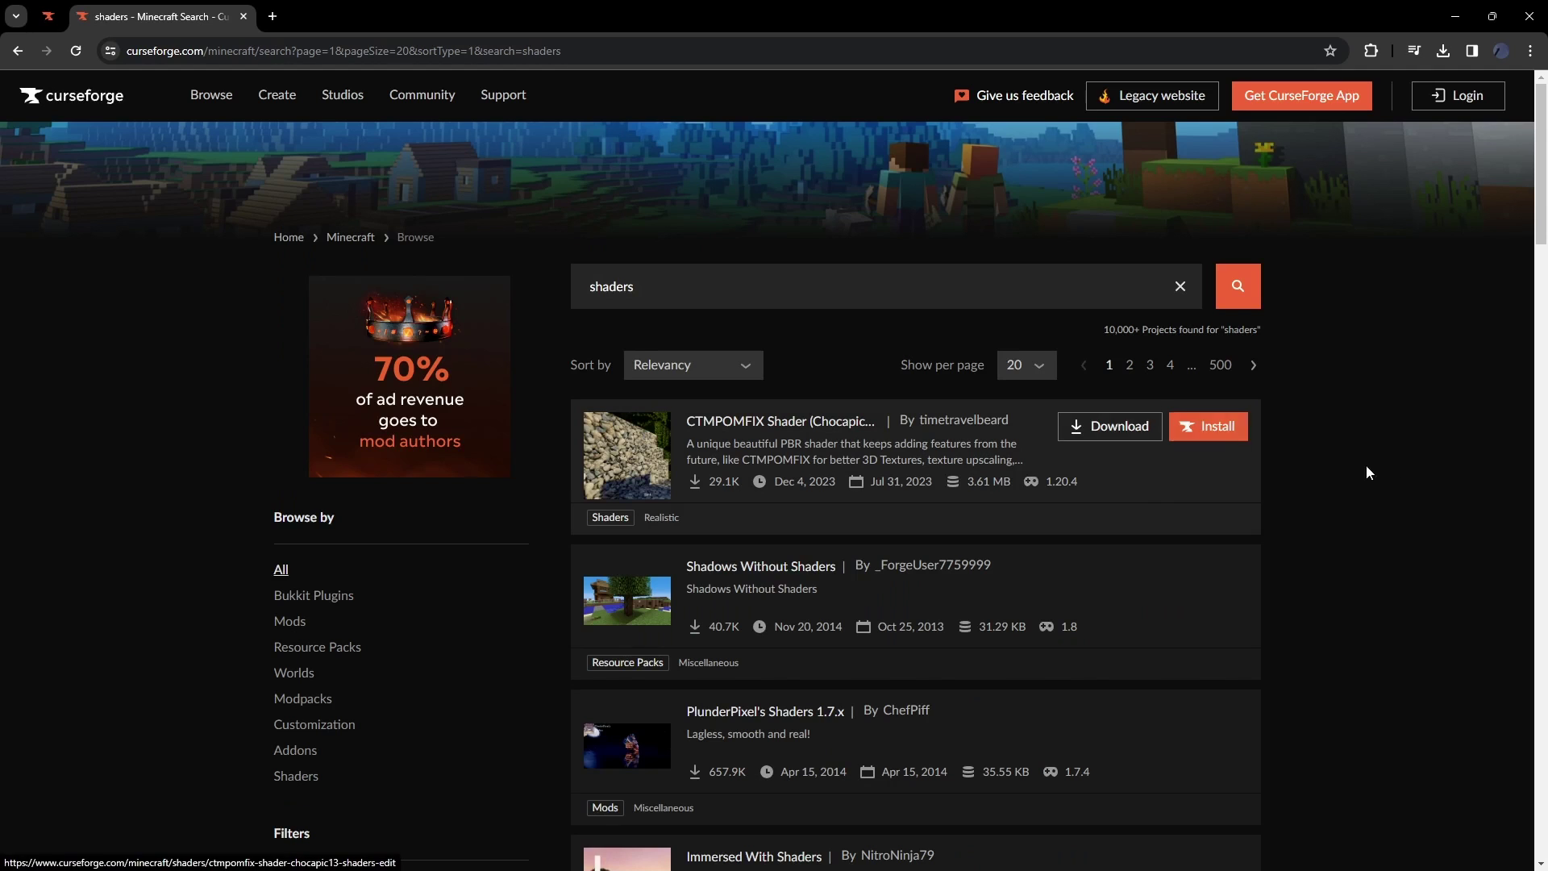
Step: Examine the shader packs listed in the CurseForge search results, down to BSL Shaders and beyond
{"action": "scroll", "coordinate": [854, 430], "scroll_direction": "down", "scroll_amount": 1}
{"action": "scroll", "coordinate": [710, 379], "scroll_direction": "down", "scroll_amount": 7}
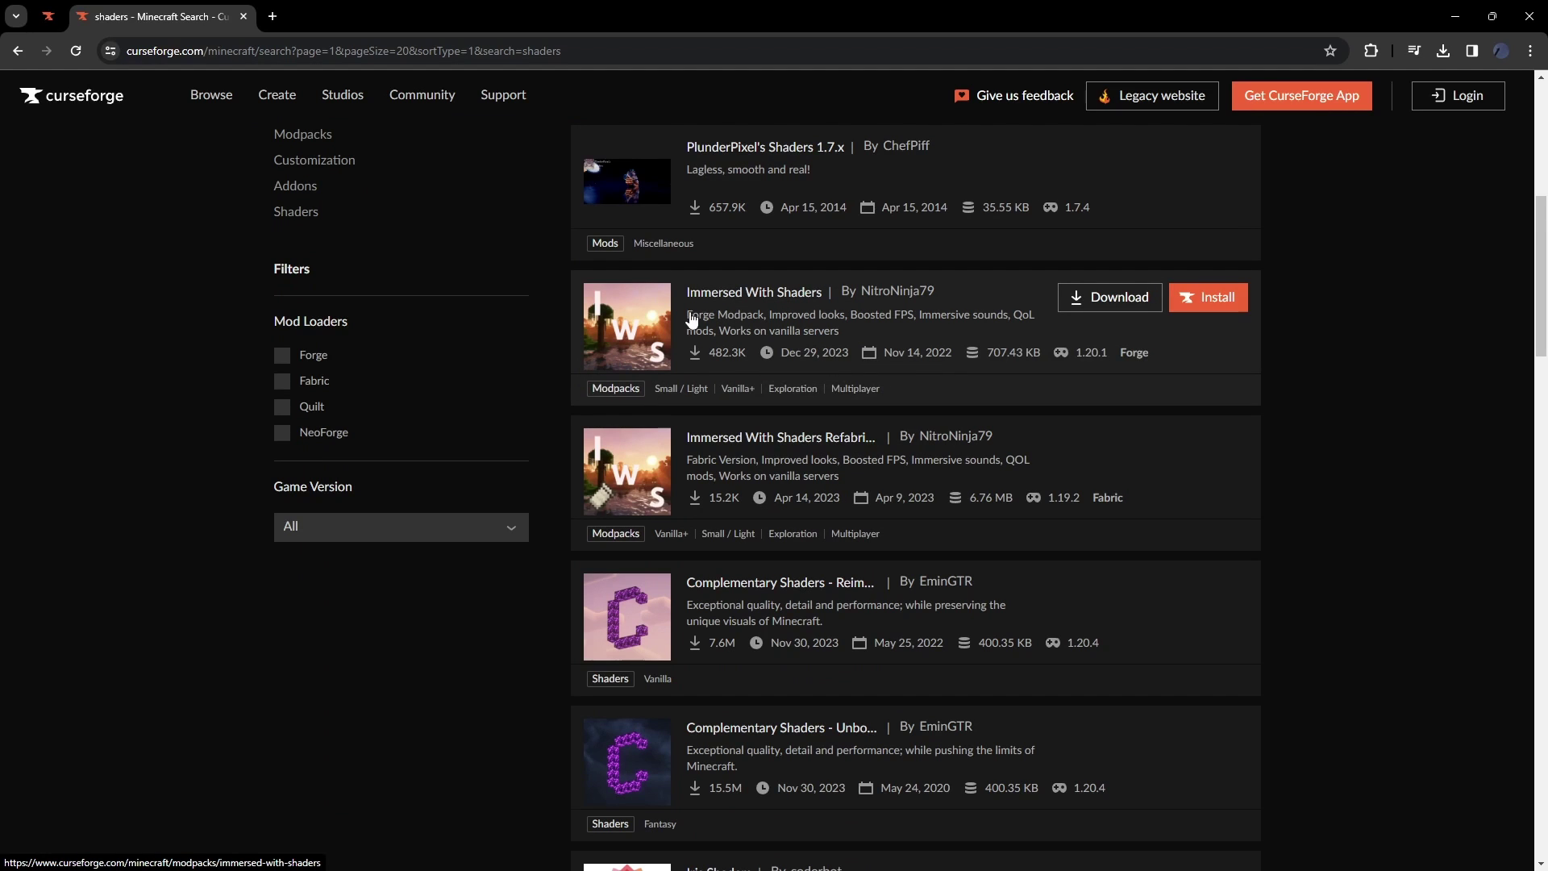
{"action": "scroll", "coordinate": [677, 442], "scroll_direction": "down", "scroll_amount": 2}
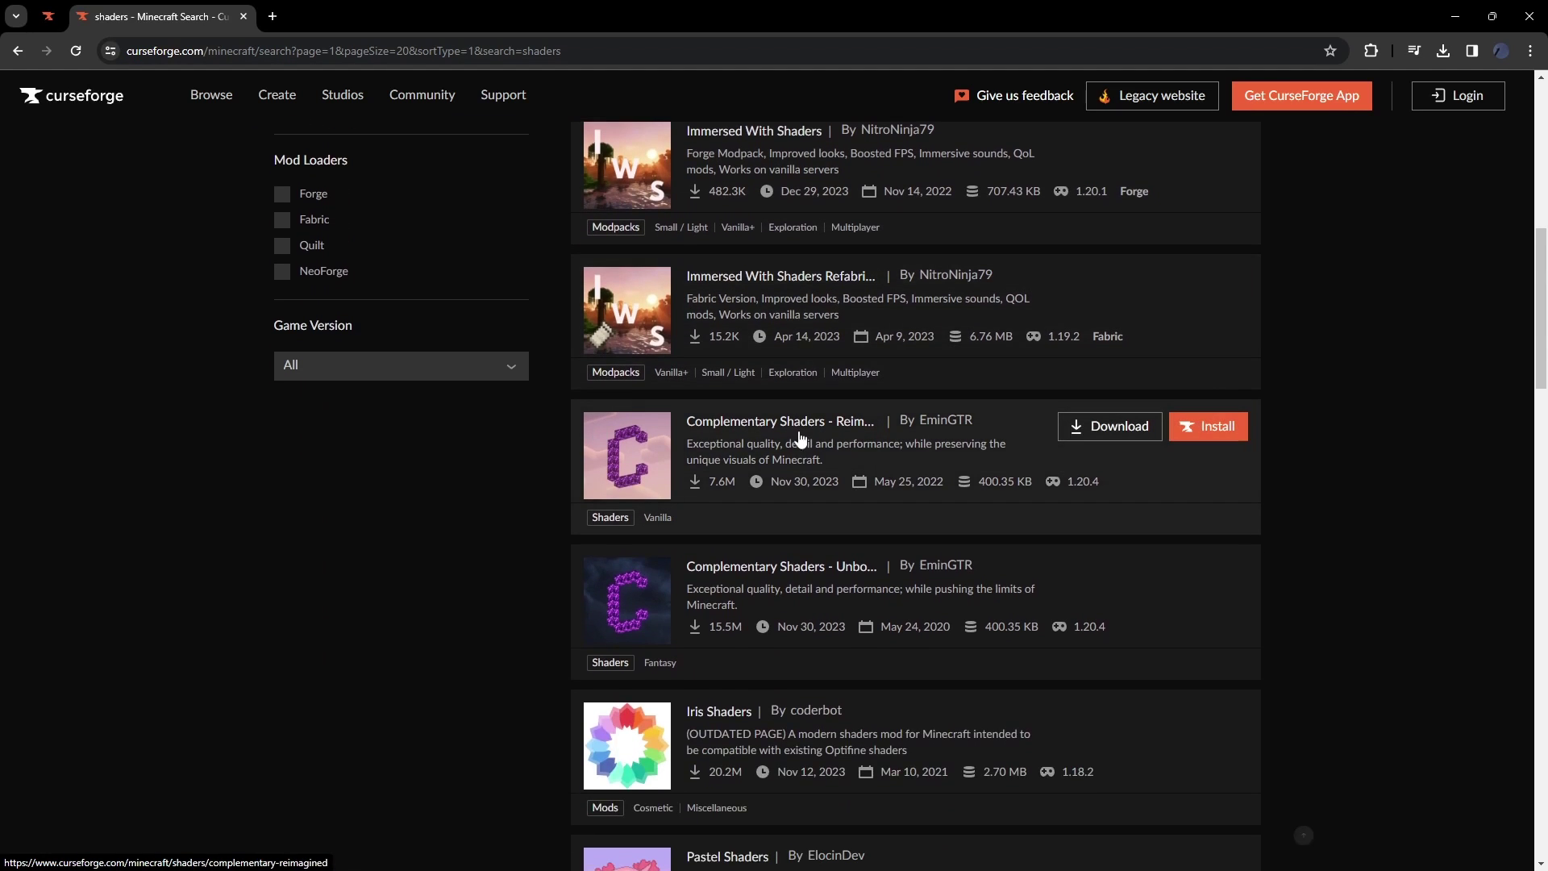
{"action": "scroll", "coordinate": [673, 477], "scroll_direction": "down", "scroll_amount": 4}
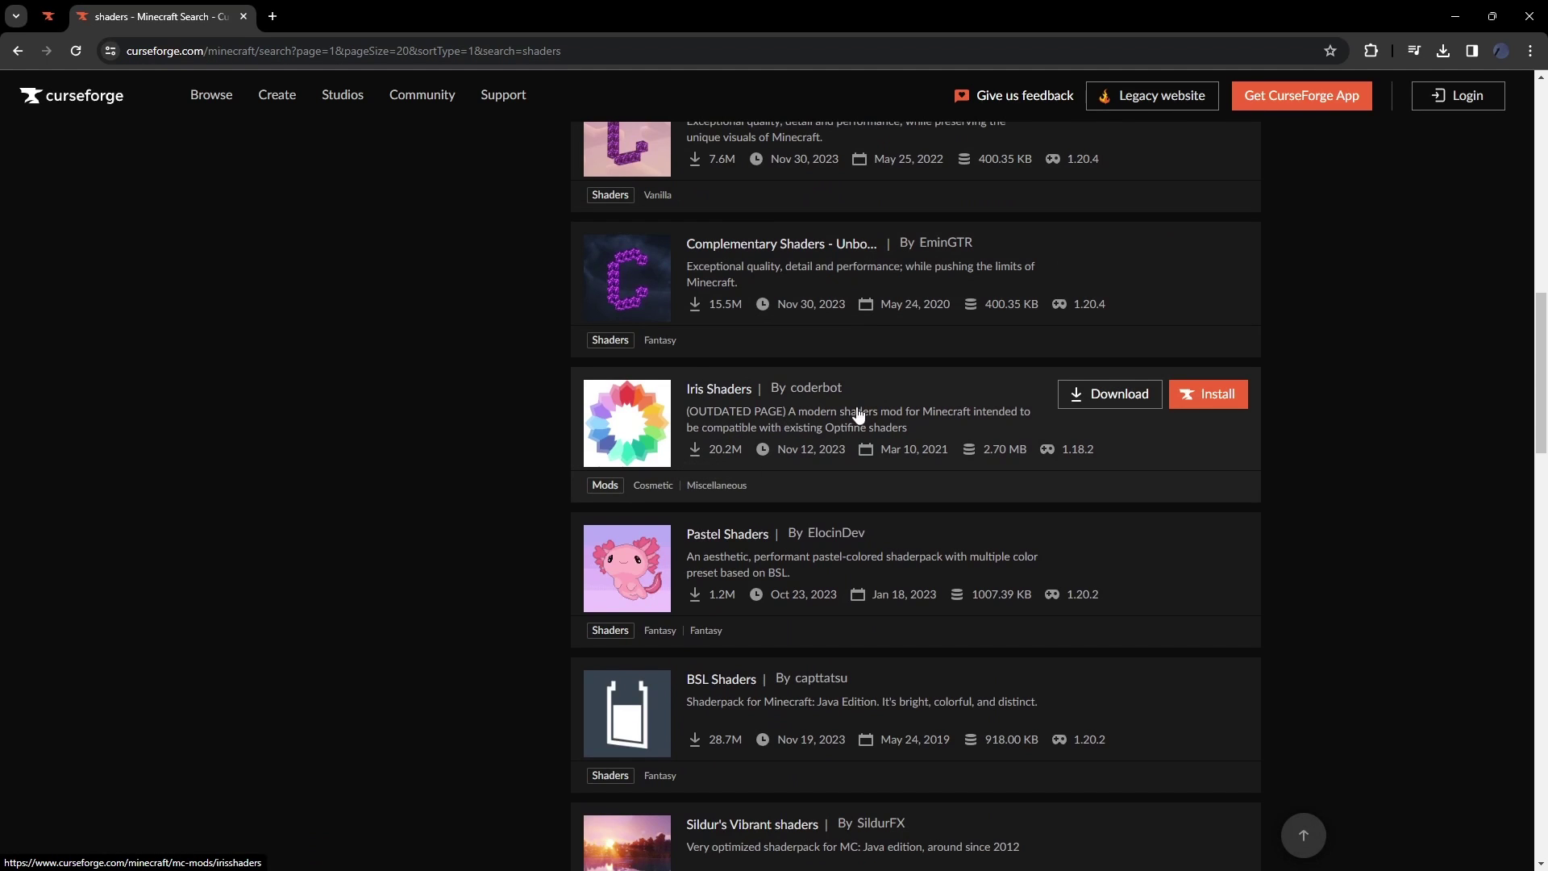
{"action": "scroll", "coordinate": [735, 421], "scroll_direction": "up", "scroll_amount": 2}
{"action": "scroll", "coordinate": [645, 387], "scroll_direction": "down", "scroll_amount": 5}
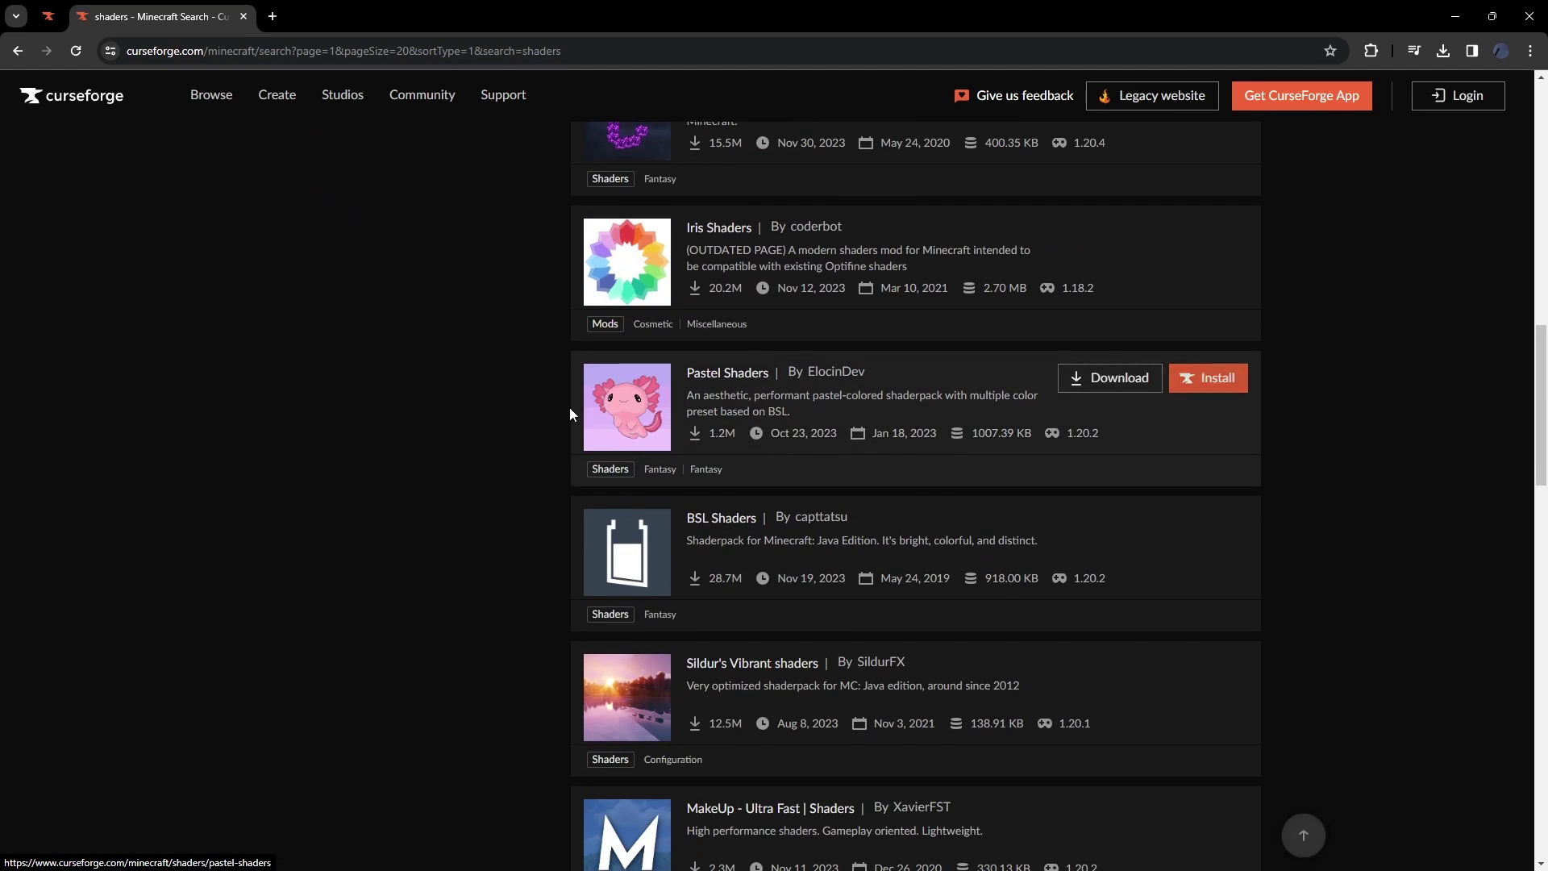
{"action": "scroll", "coordinate": [569, 408], "scroll_direction": "down", "scroll_amount": 2}
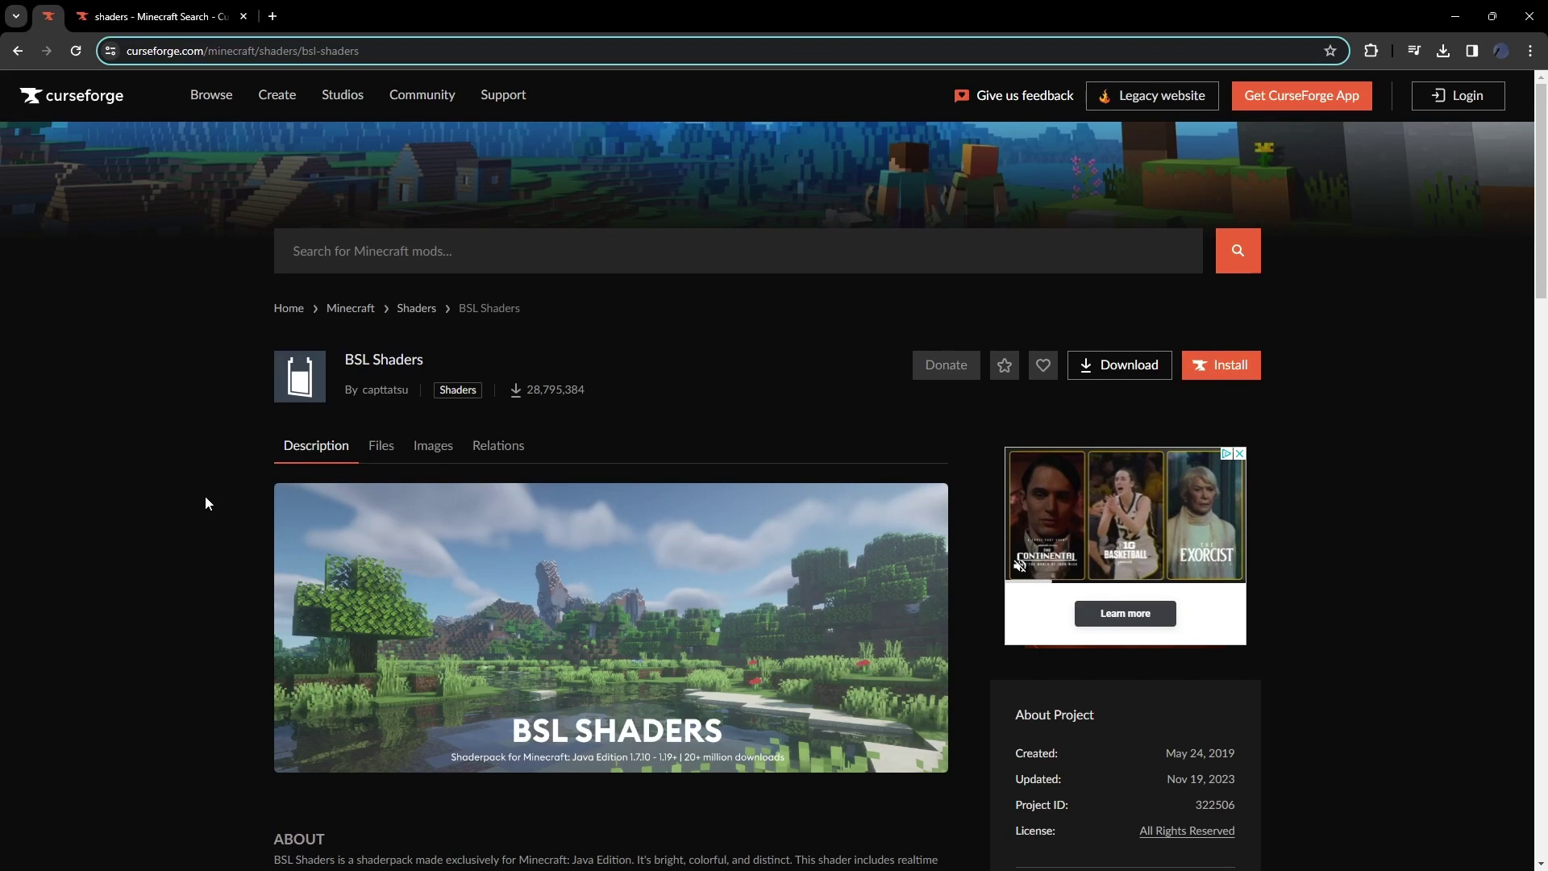
Step: Examine the BSL Shaders project page, including its name, preview image and description
{"action": "left_click_drag", "start_coordinate": [345, 358], "coordinate": [425, 361]}
{"action": "left_click", "coordinate": [479, 358]}
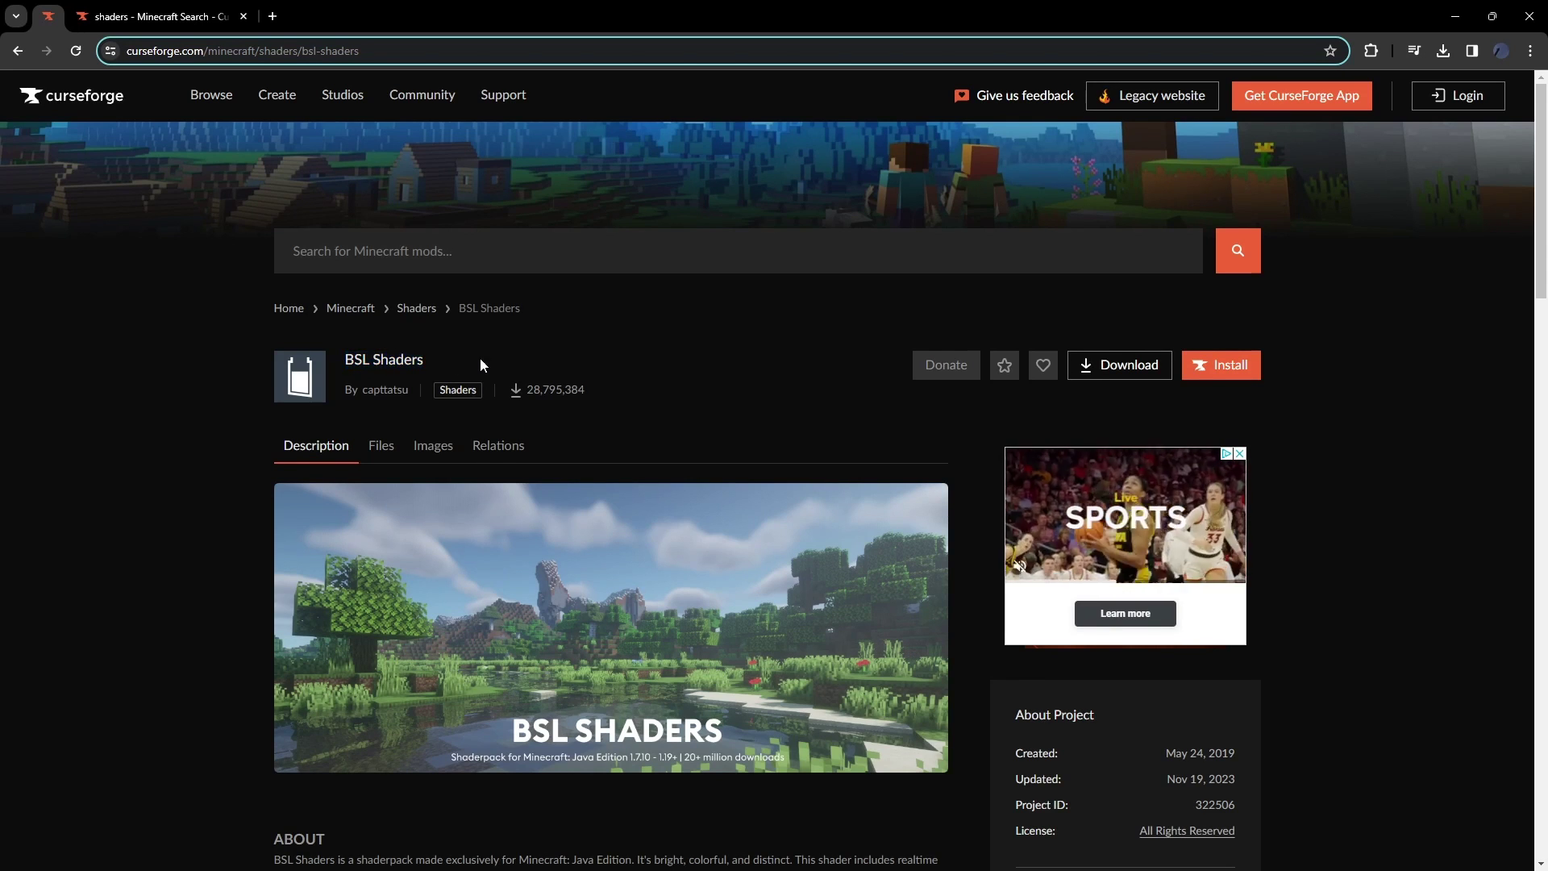
{"action": "scroll", "coordinate": [500, 358], "scroll_direction": "down", "scroll_amount": 2}
{"action": "scroll", "coordinate": [564, 379], "scroll_direction": "up", "scroll_amount": 2}
{"action": "scroll", "coordinate": [765, 427], "scroll_direction": "down", "scroll_amount": 1}
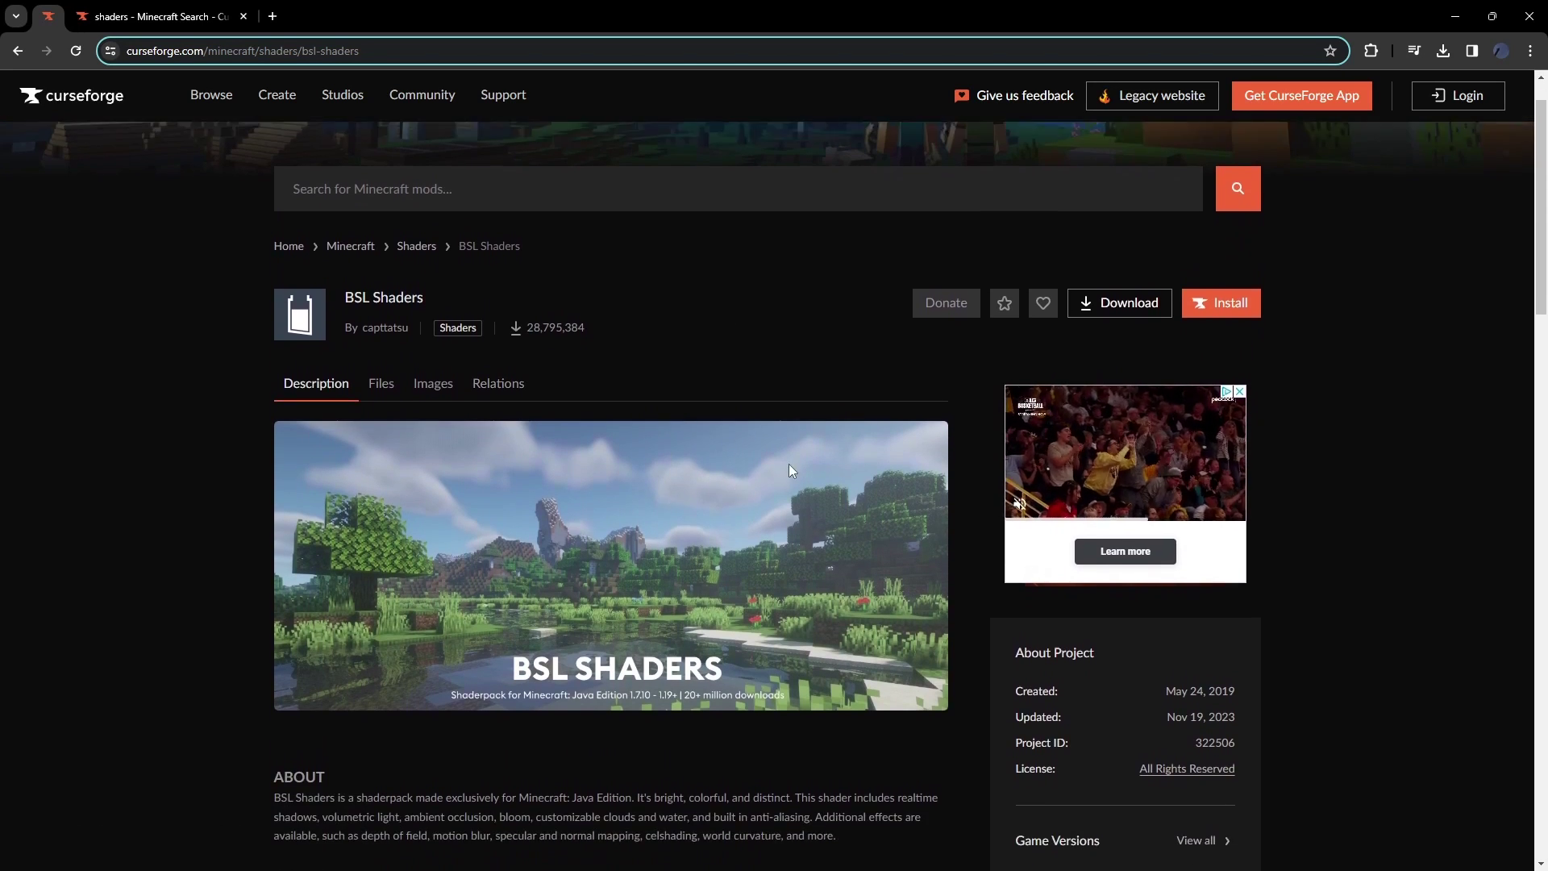
{"action": "scroll", "coordinate": [612, 476], "scroll_direction": "up", "scroll_amount": 1}
{"action": "scroll", "coordinate": [970, 522], "scroll_direction": "down", "scroll_amount": 5}
{"action": "scroll", "coordinate": [1072, 395], "scroll_direction": "down", "scroll_amount": 1}
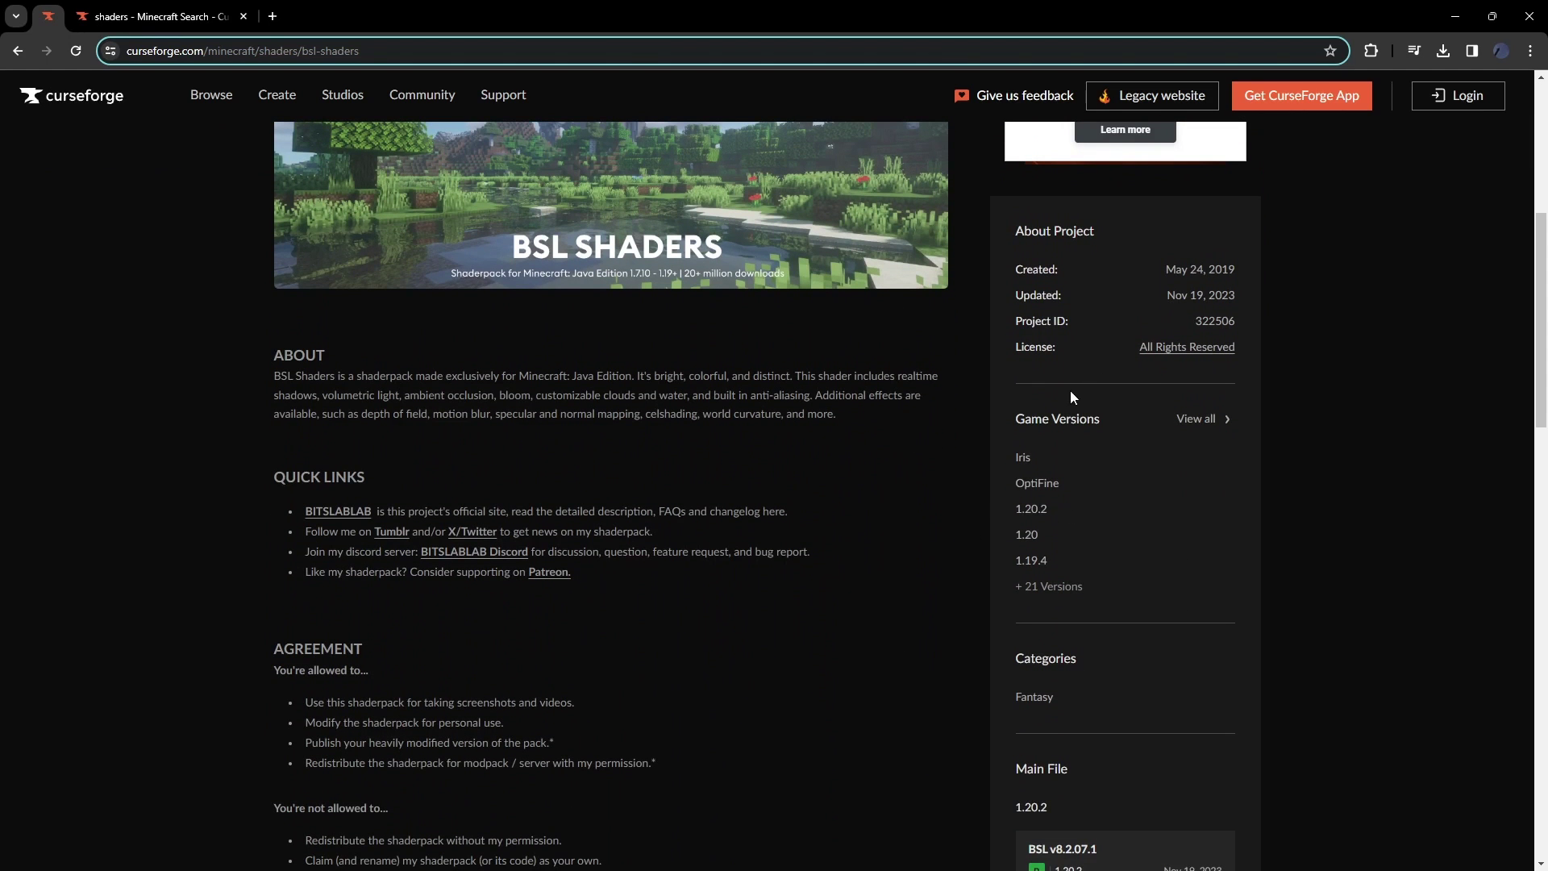
Step: Enlarge the BSL Shaders page and examine which game versions and loaders the pack supports
{"action": "left_click_drag", "start_coordinate": [1011, 419], "coordinate": [1111, 420]}
{"action": "left_click", "coordinate": [1111, 419]}
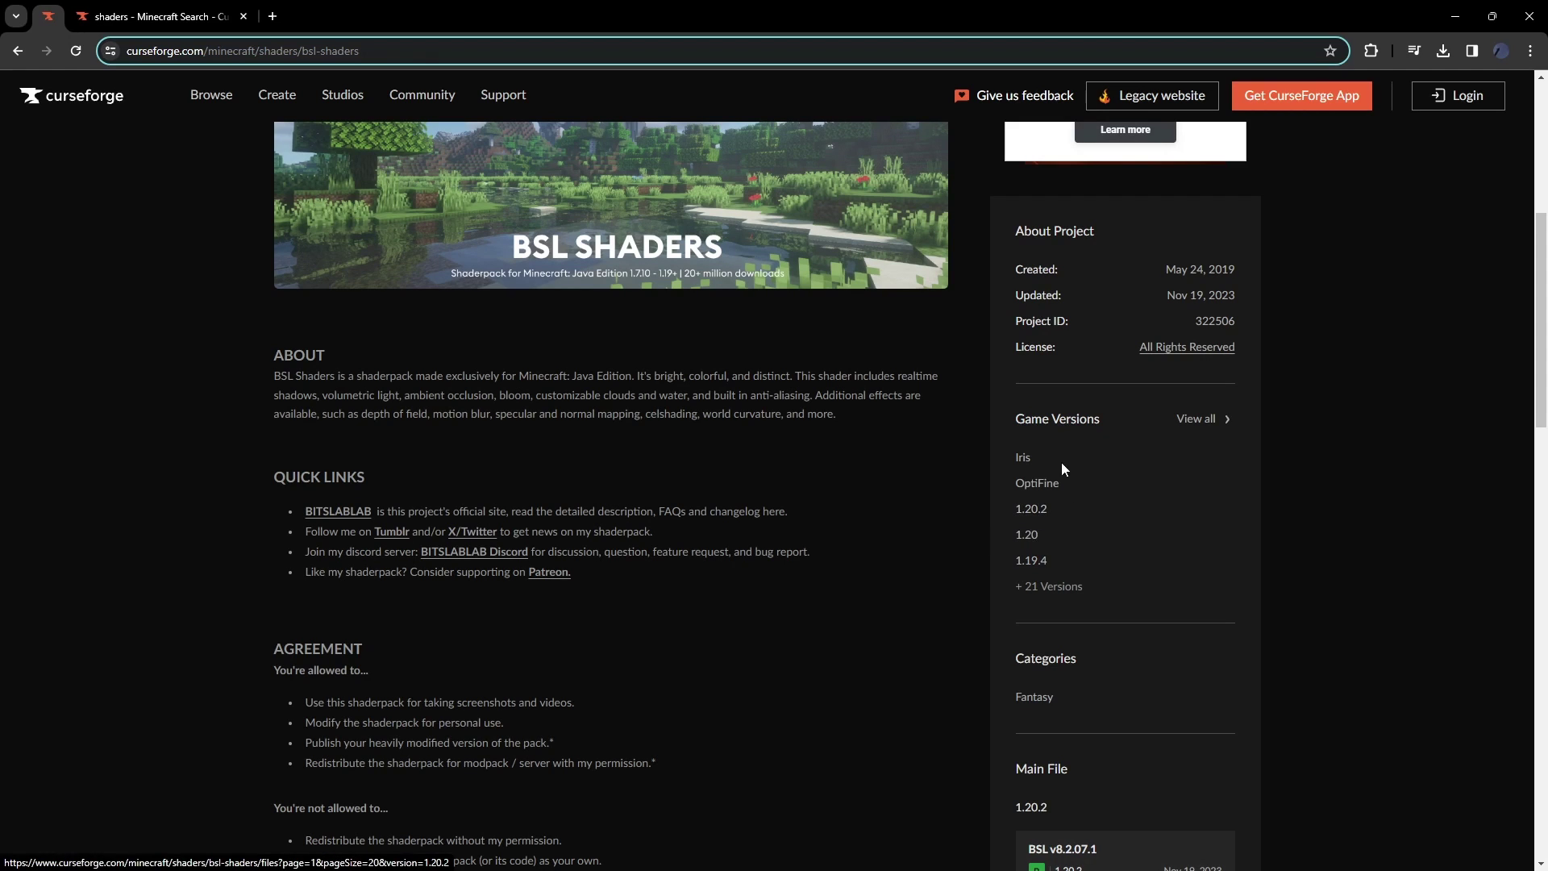
{"action": "left_click", "coordinate": [1112, 459]}
{"action": "key", "text": "ctrl+plus"}
{"action": "key", "text": "ctrl+plus"}
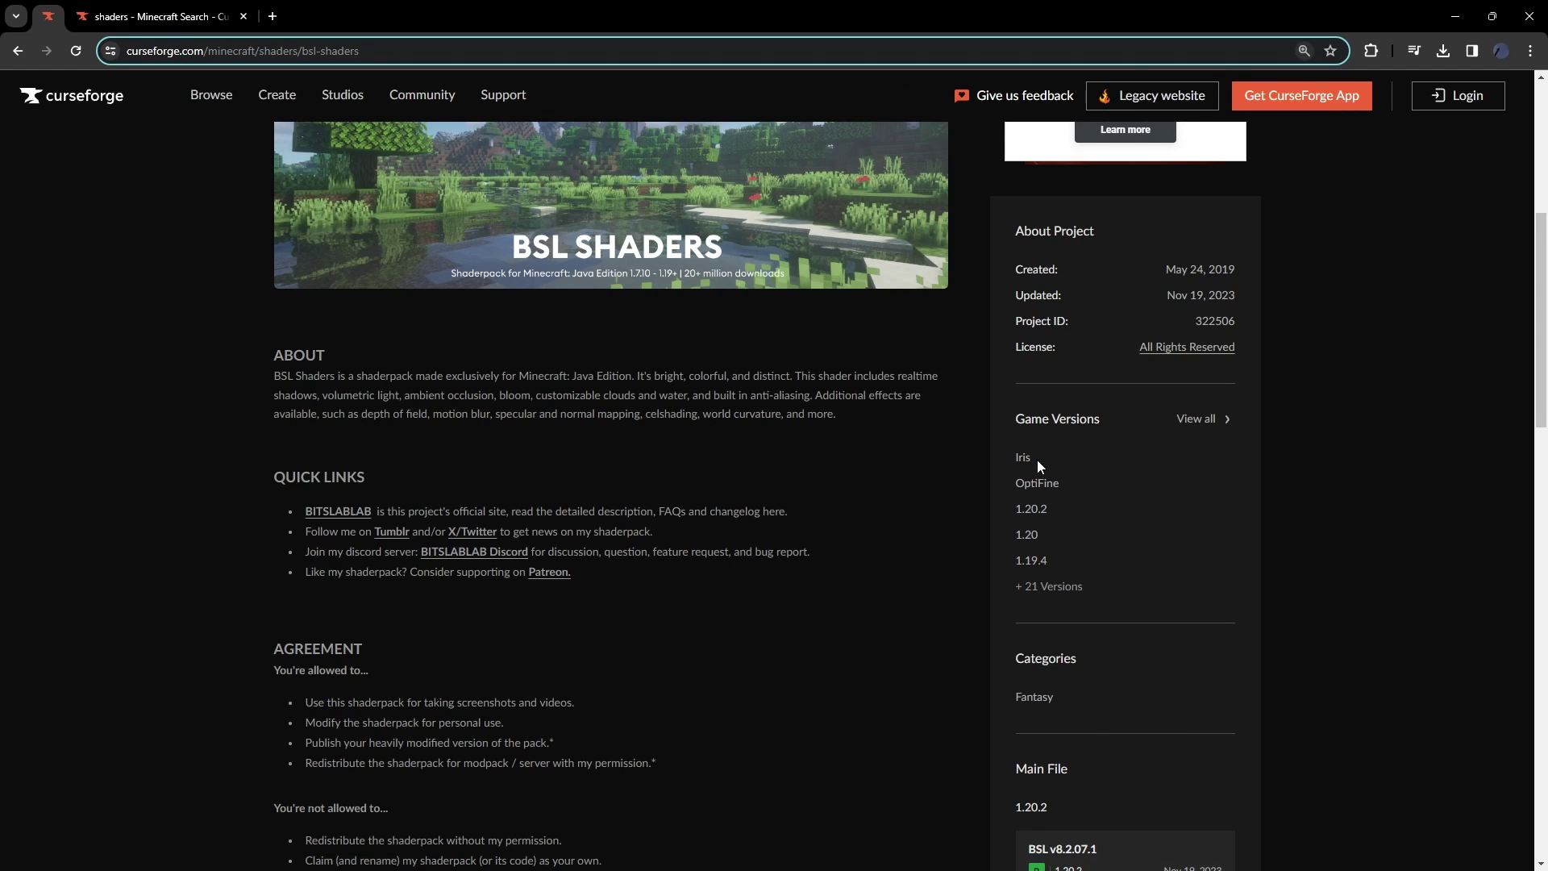
{"action": "scroll", "coordinate": [1072, 462], "scroll_direction": "down", "scroll_amount": 2}
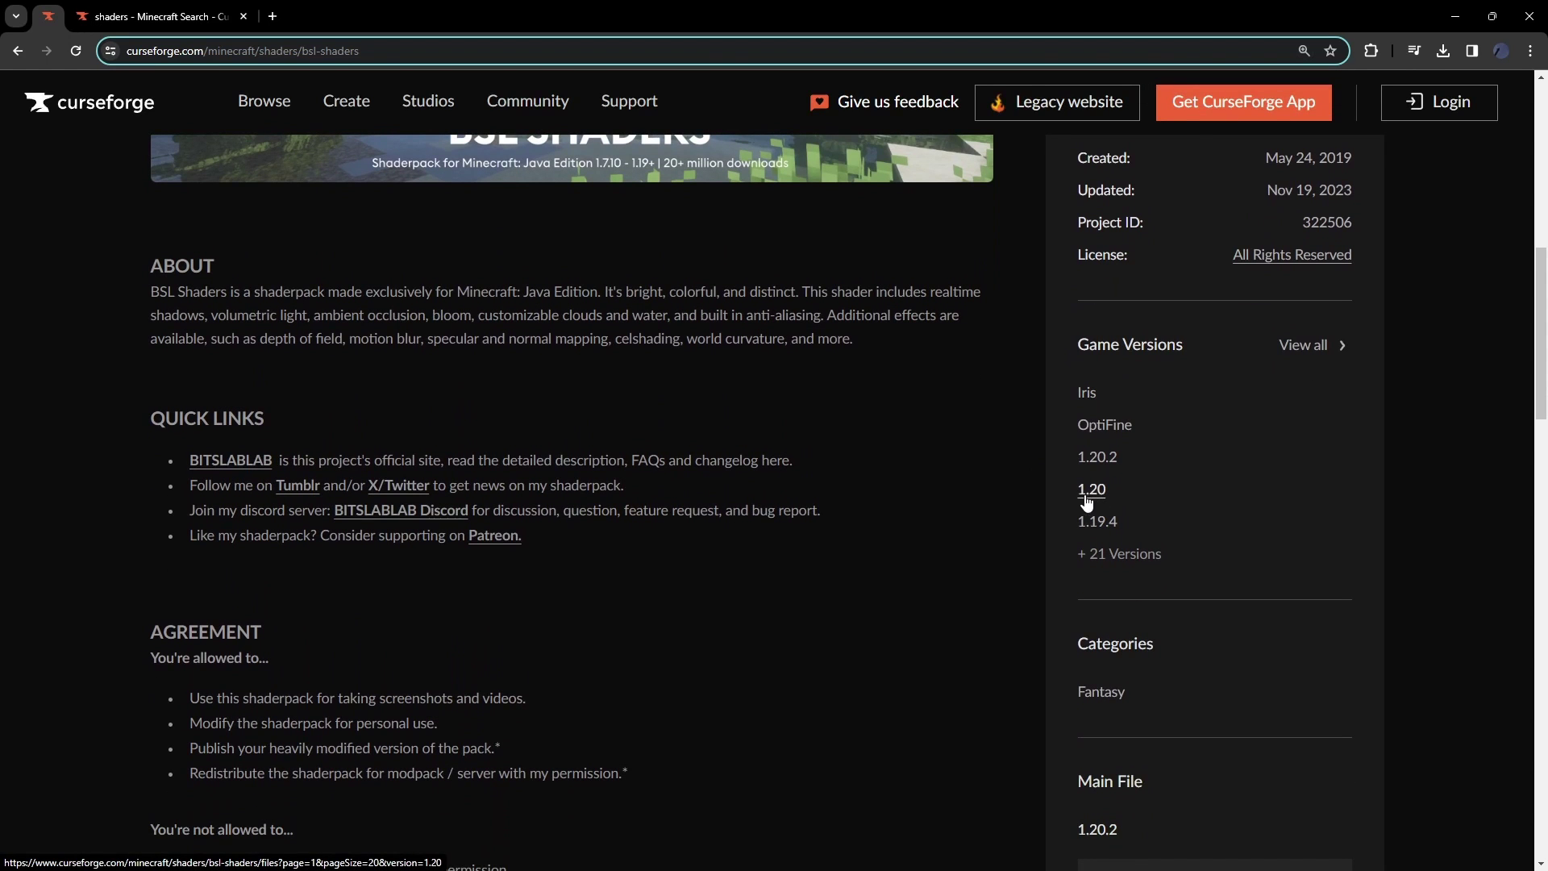
Step: Show the BSL Shaders files for game version 1.20 and download BSL v8.2.04
{"action": "left_click", "coordinate": [1090, 489]}
{"action": "scroll", "coordinate": [1036, 535], "scroll_direction": "down", "scroll_amount": 4}
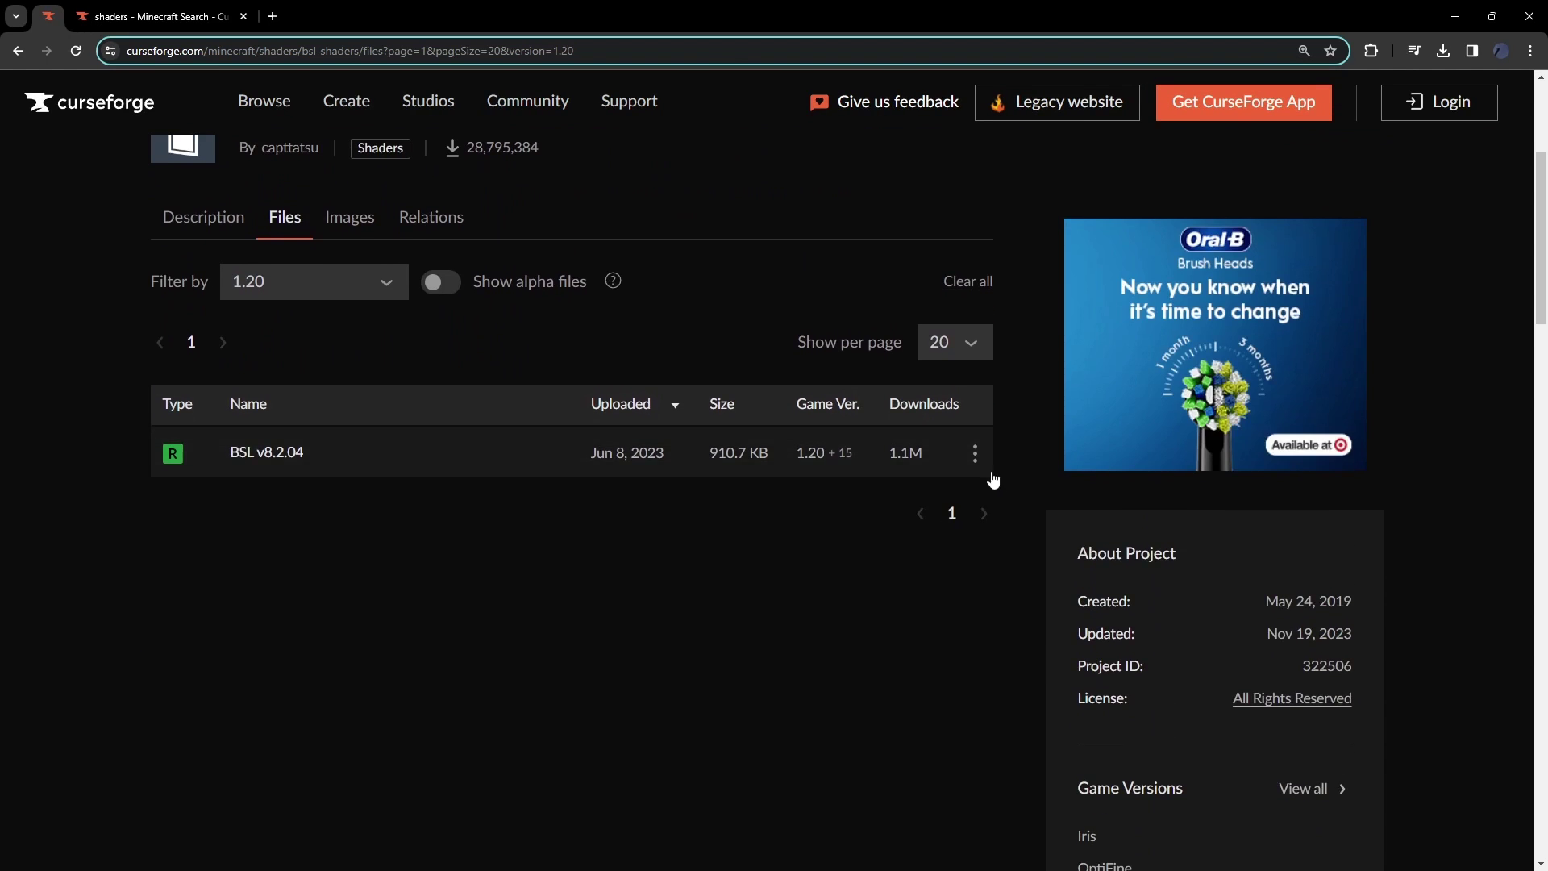
{"action": "left_click", "coordinate": [976, 455]}
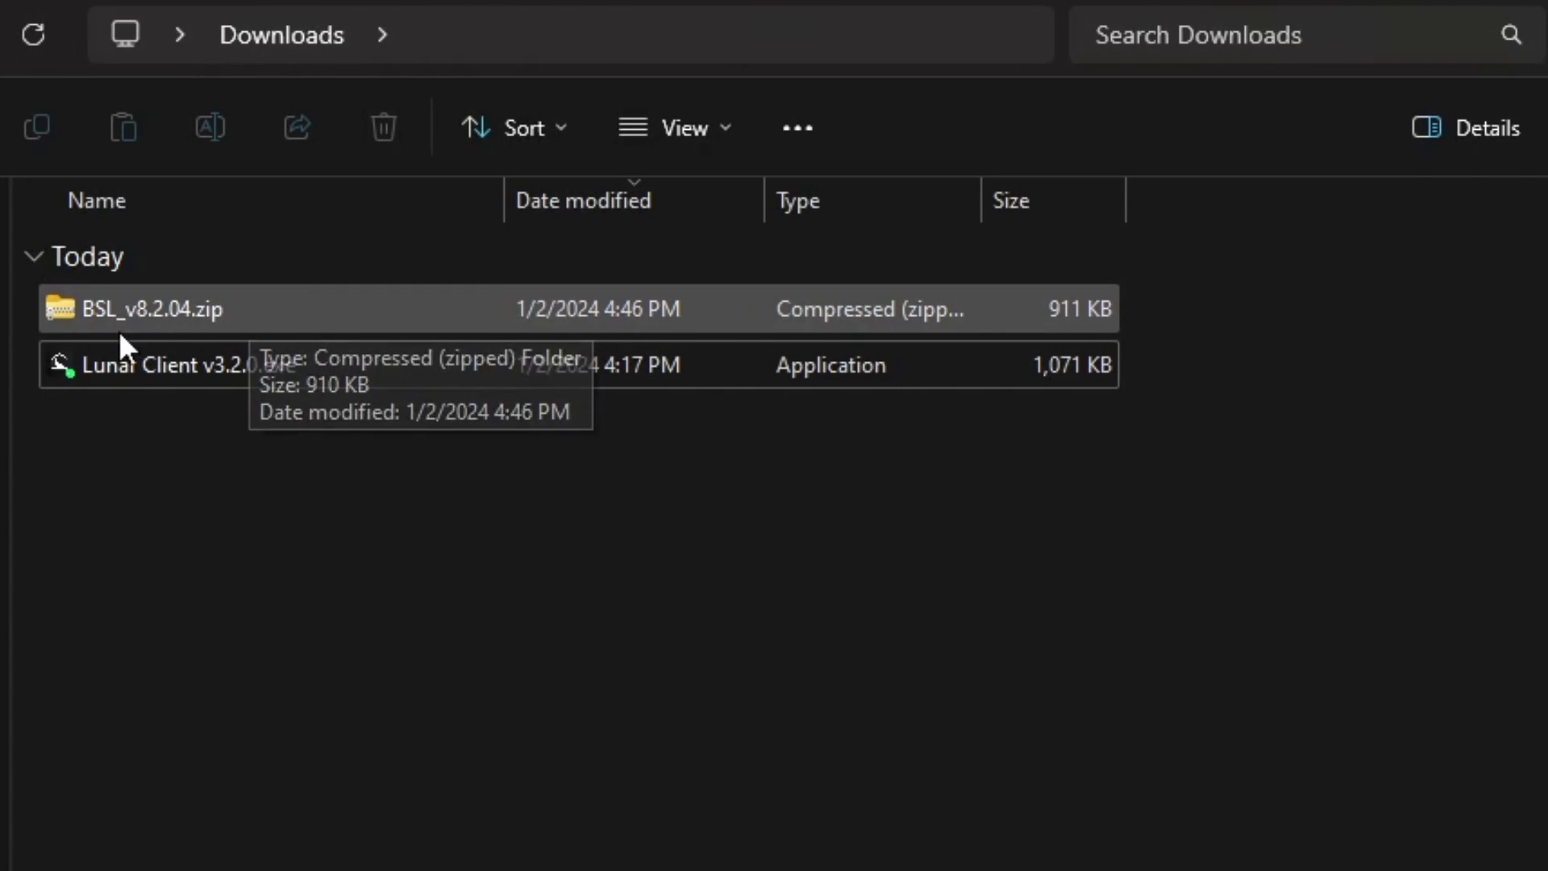
Step: Inspect the file actions available for BSL_v8.2.04.zip in the Downloads folder, leaving the archive zipped
{"action": "right_click", "coordinate": [166, 331]}
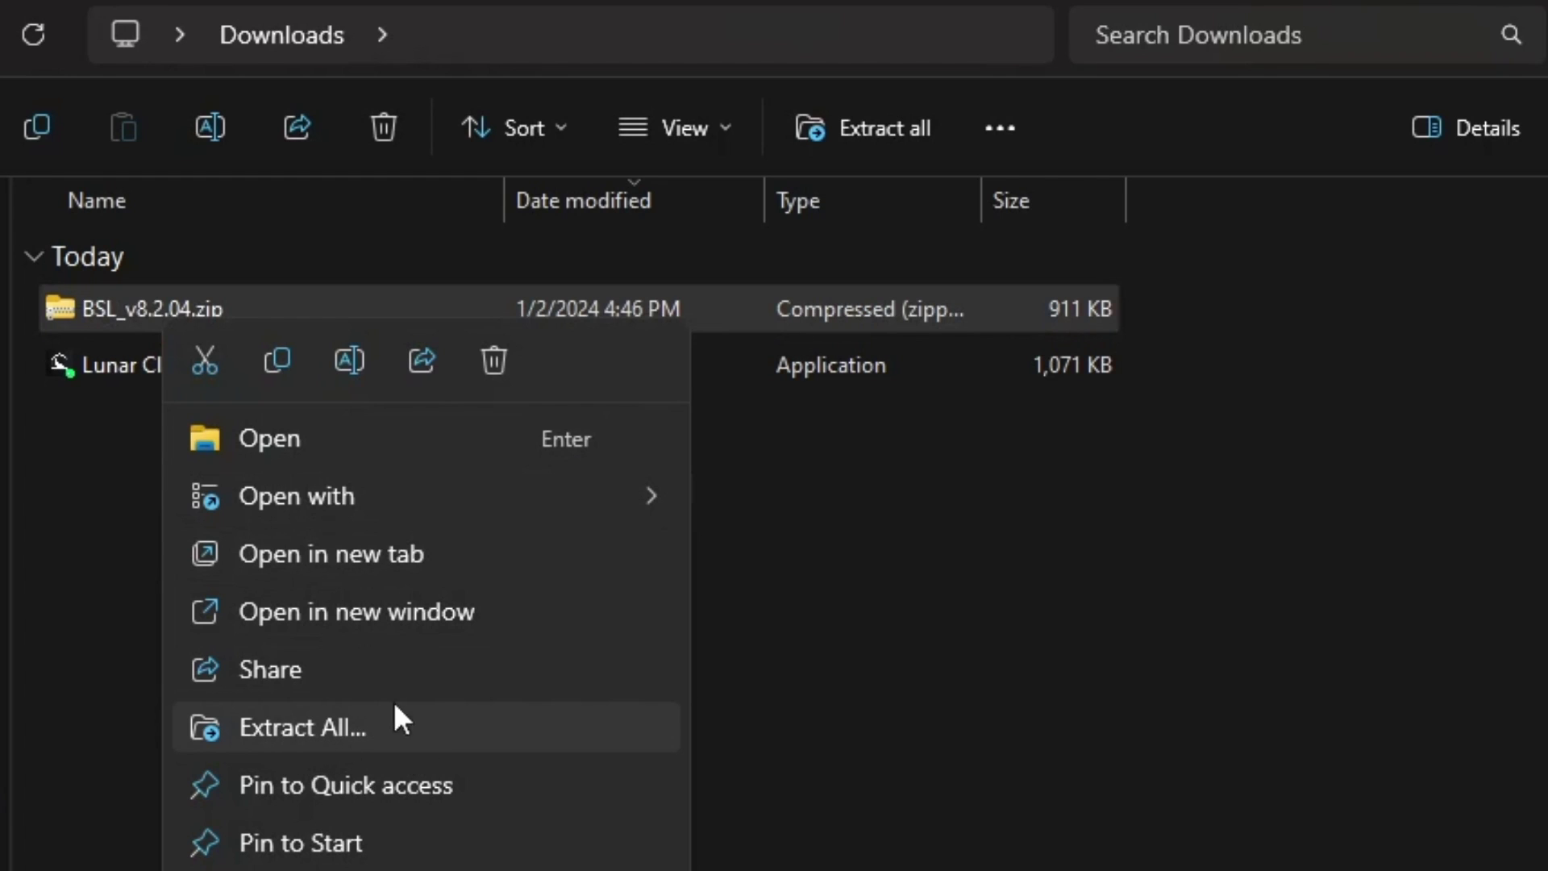
{"action": "left_click", "coordinate": [858, 752]}
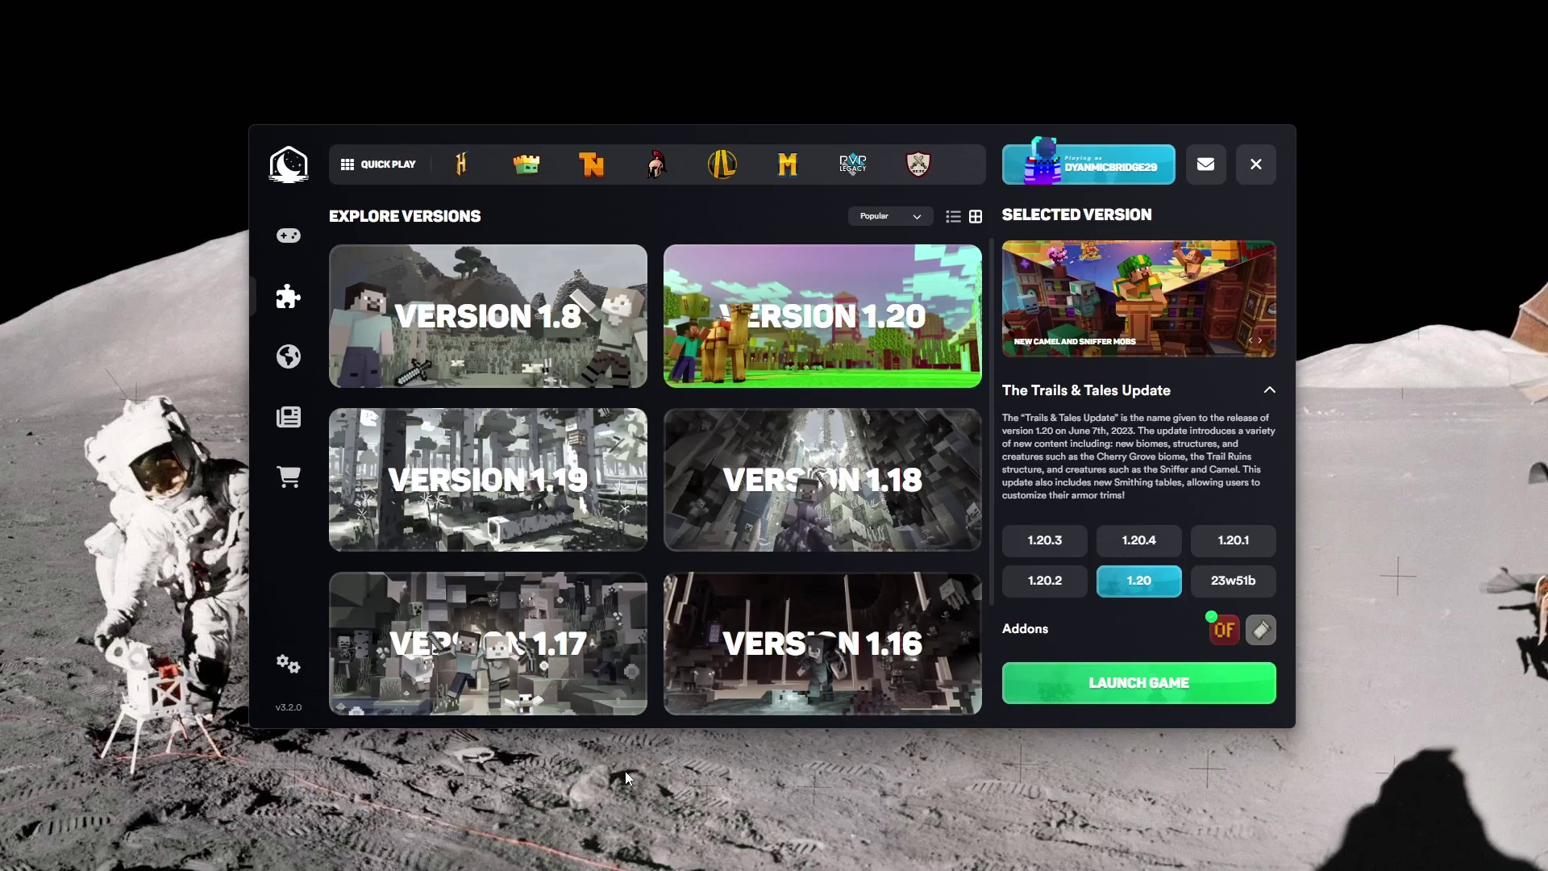
Step: Launch the Windows Run dialog and use it to open the %appdata% folder
{"action": "key", "text": "super"}
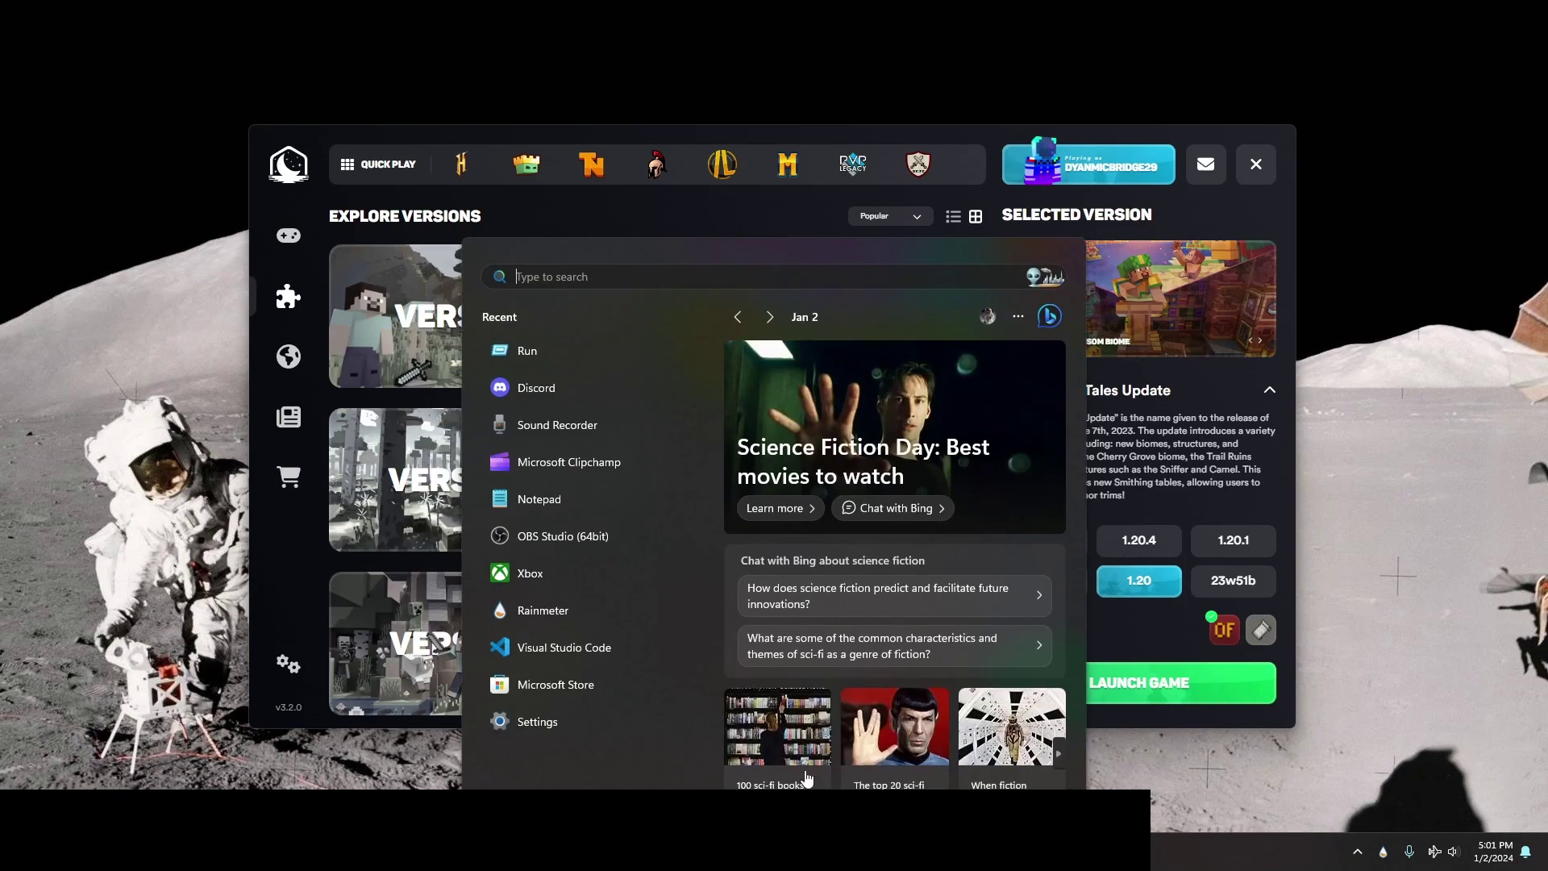
{"action": "type", "text": "run"}
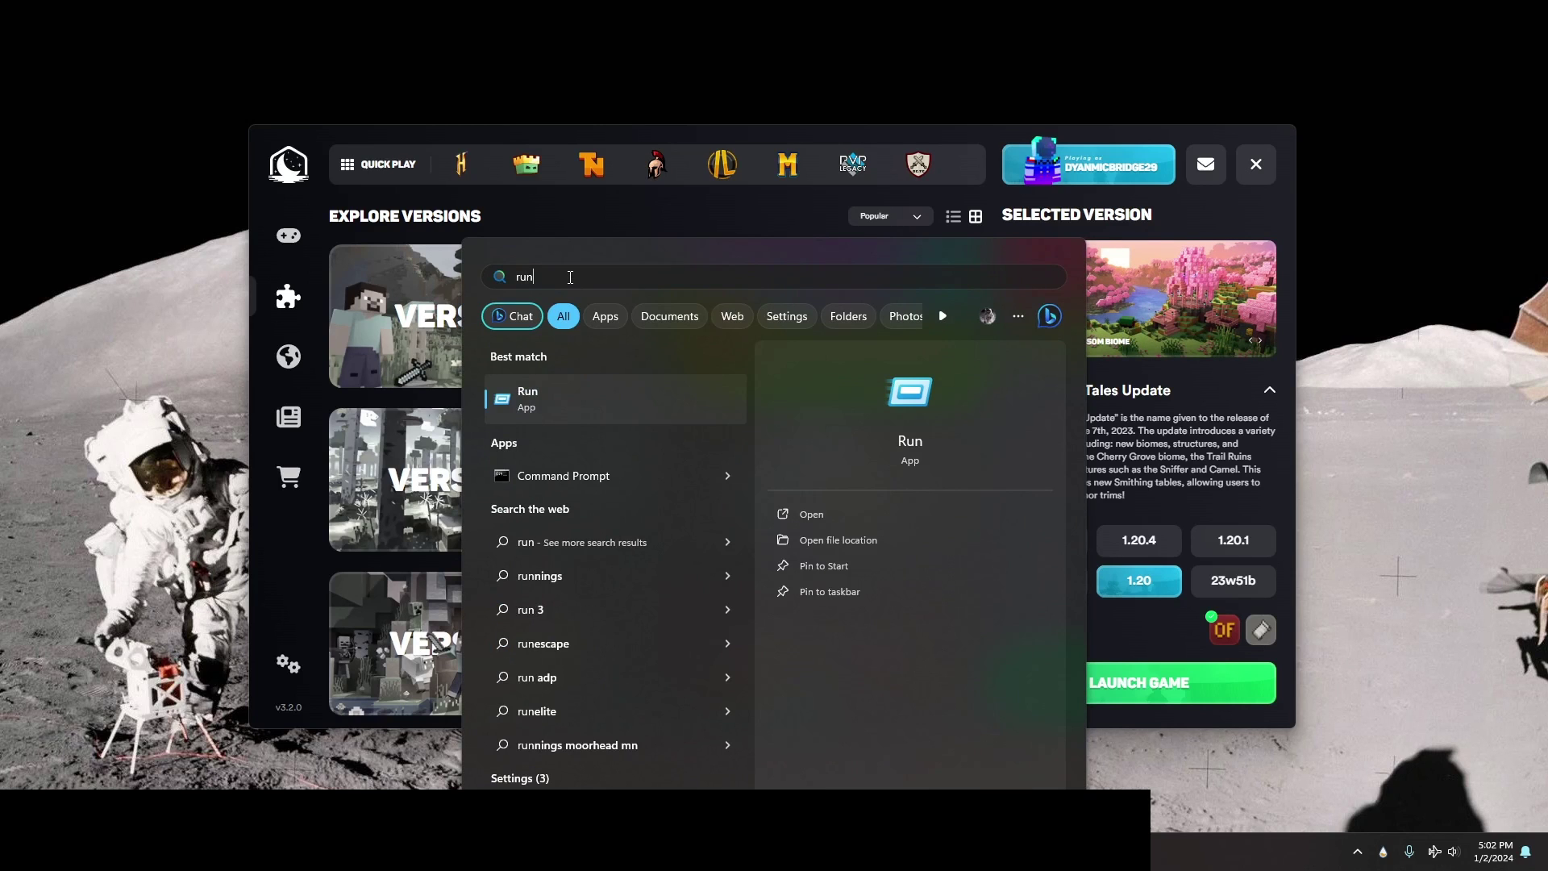
{"action": "key", "text": "Return"}
{"action": "left_click_drag", "start_coordinate": [183, 717], "coordinate": [781, 327]}
{"action": "left_click", "coordinate": [729, 398]}
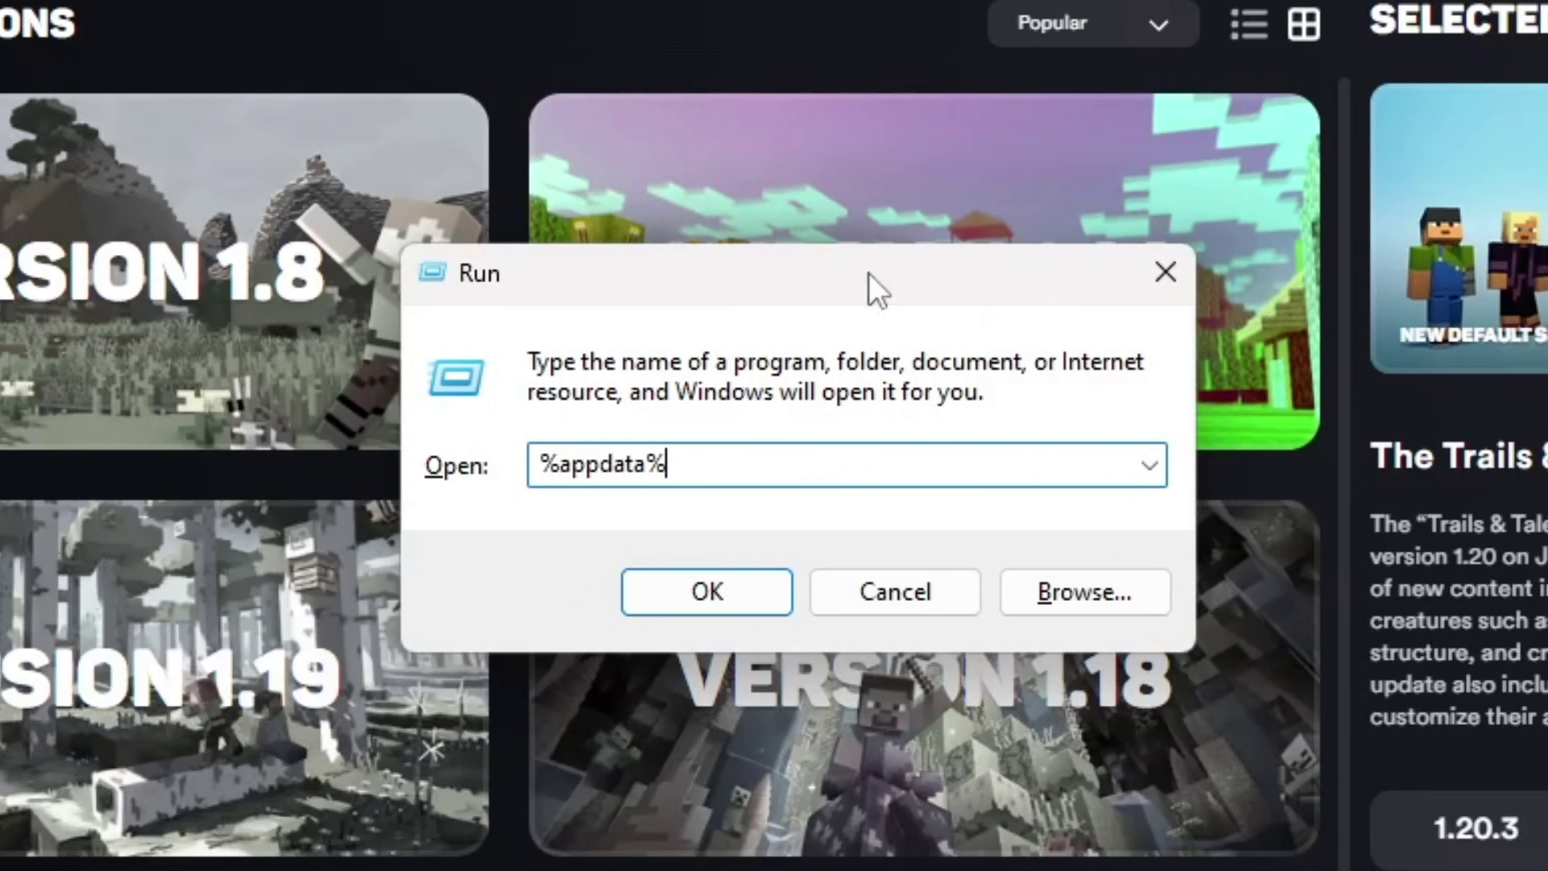
{"action": "left_click", "coordinate": [753, 594]}
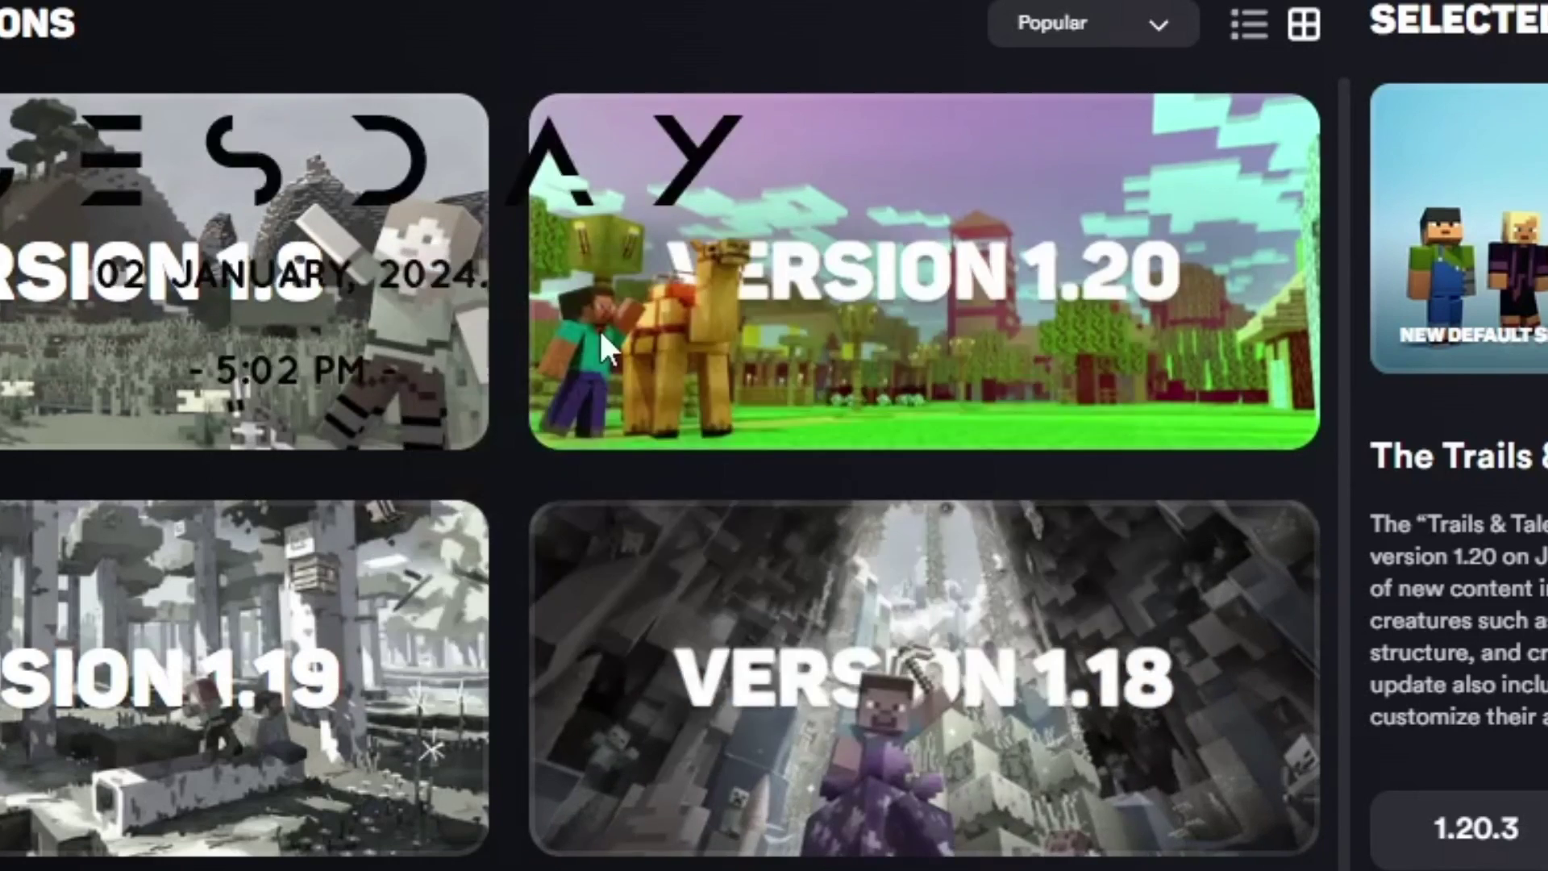
Step: Reposition the Roaming folder window and open the shaderpacks folder inside .minecraft
{"action": "left_click_drag", "start_coordinate": [446, 495], "coordinate": [418, 13]}
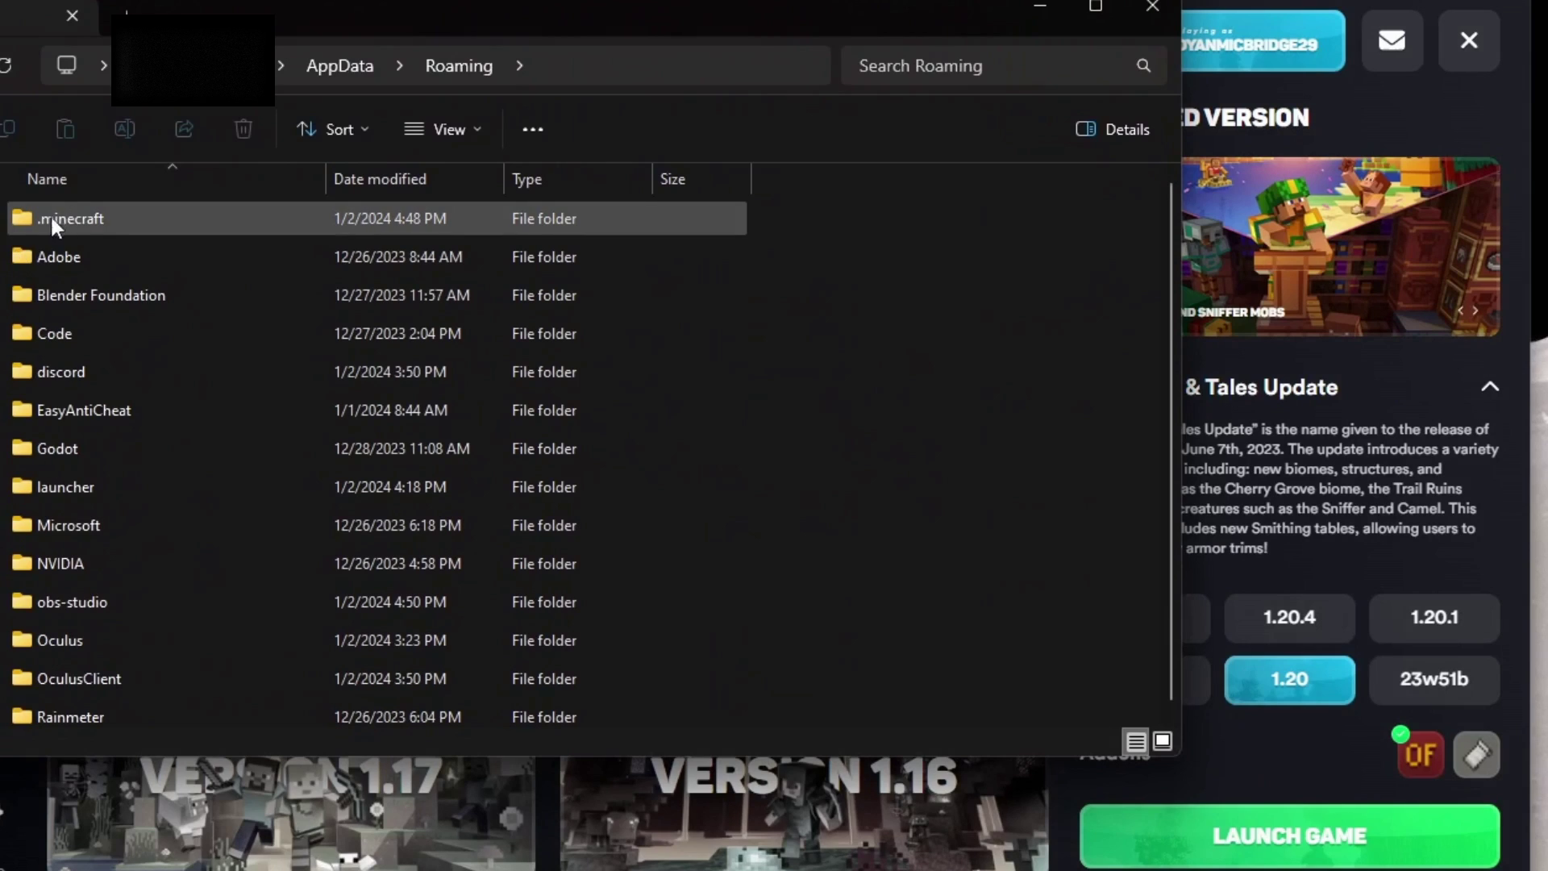
{"action": "double_click", "coordinate": [104, 219]}
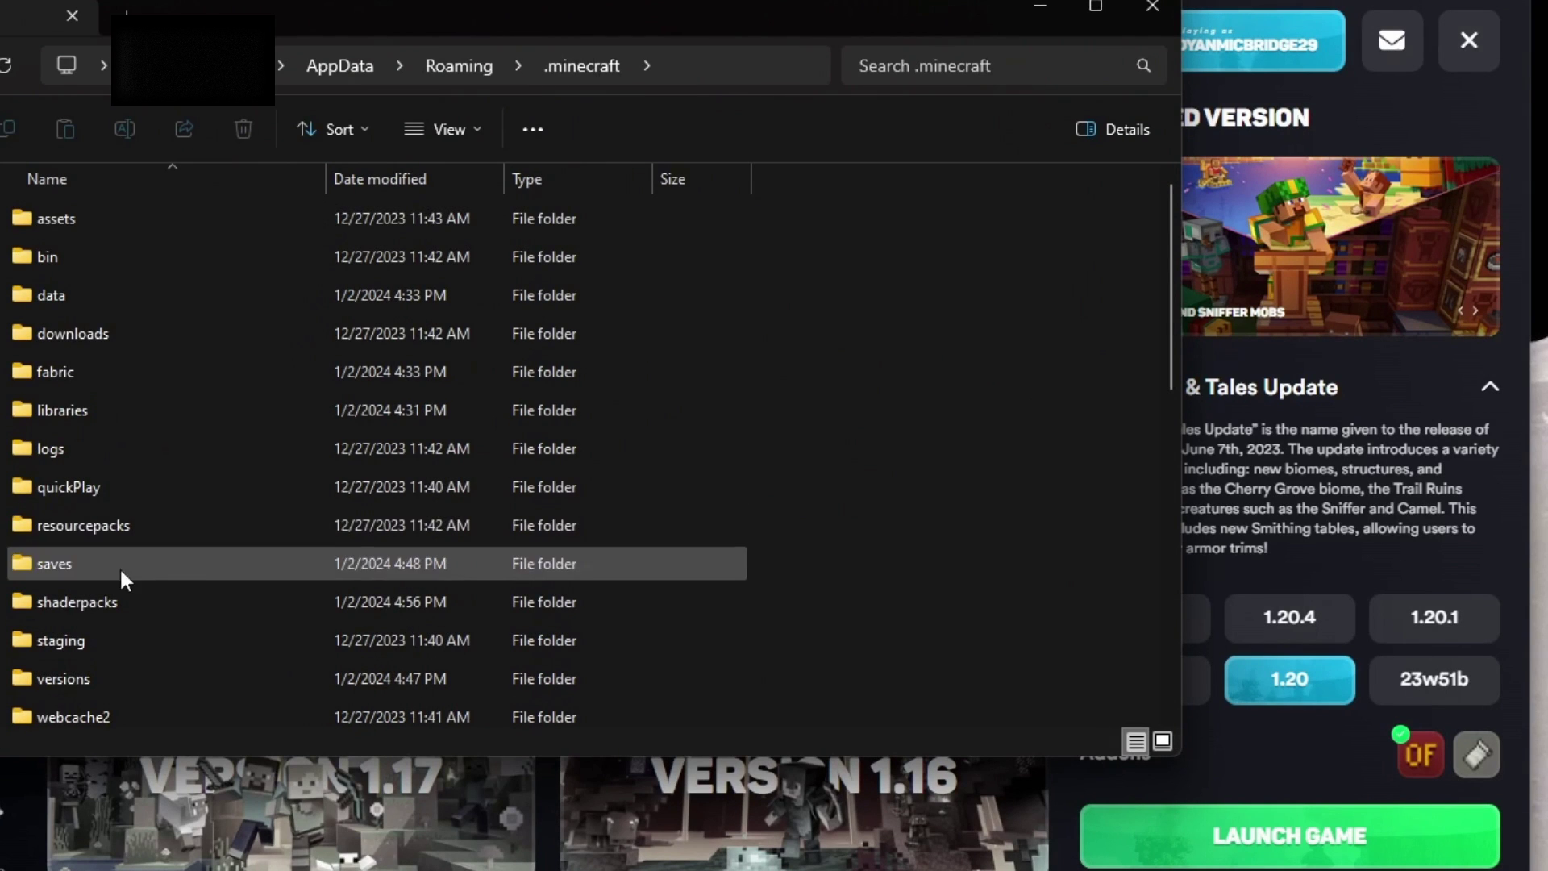
{"action": "double_click", "coordinate": [85, 602]}
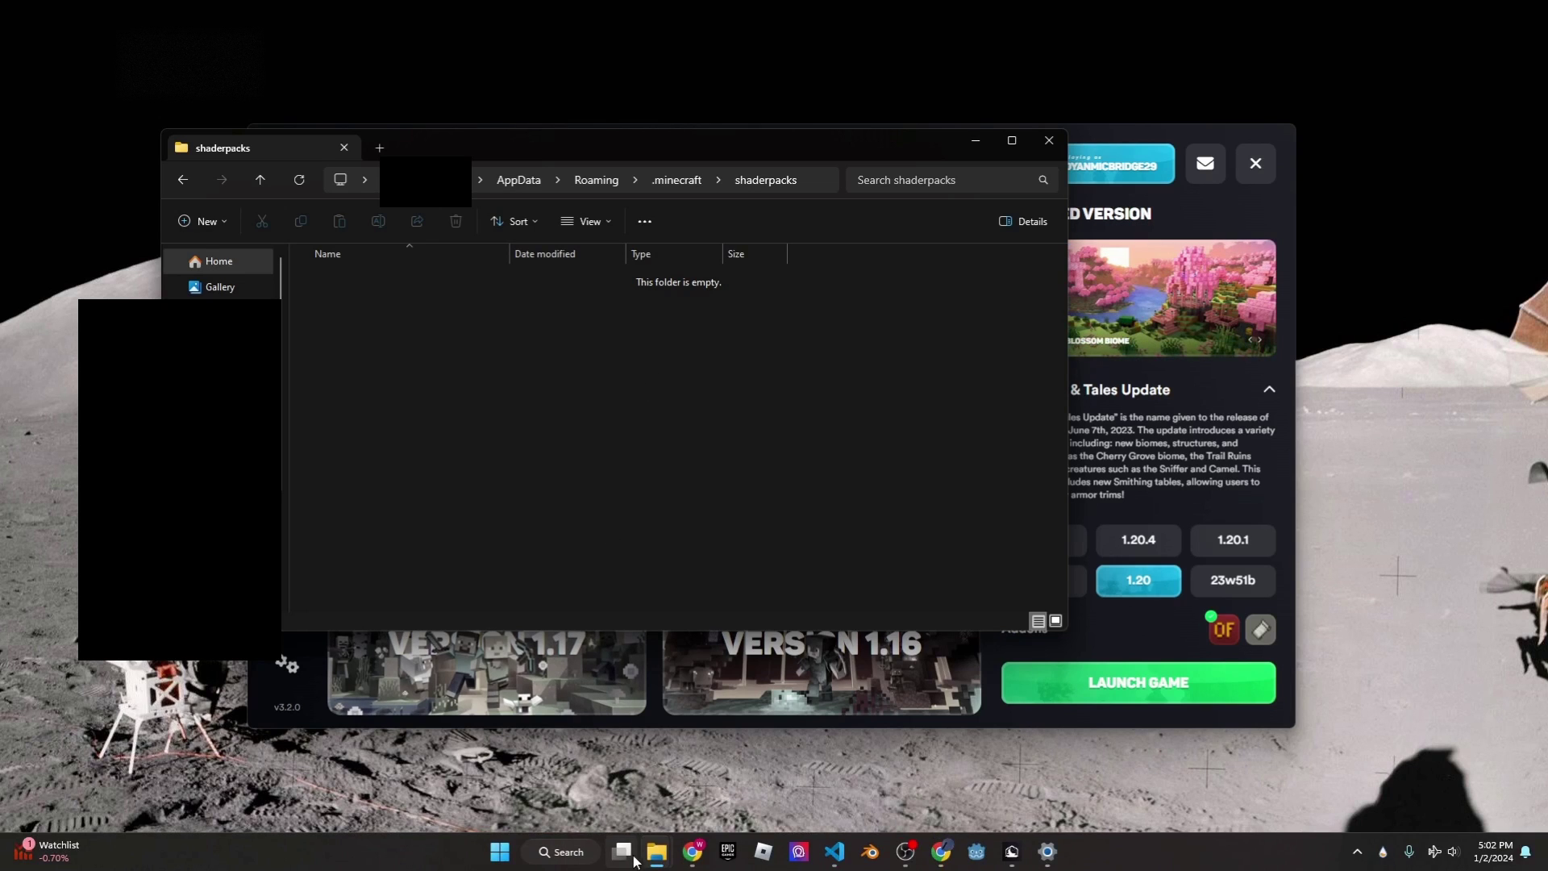
{"action": "mouse_move", "coordinate": [653, 854]}
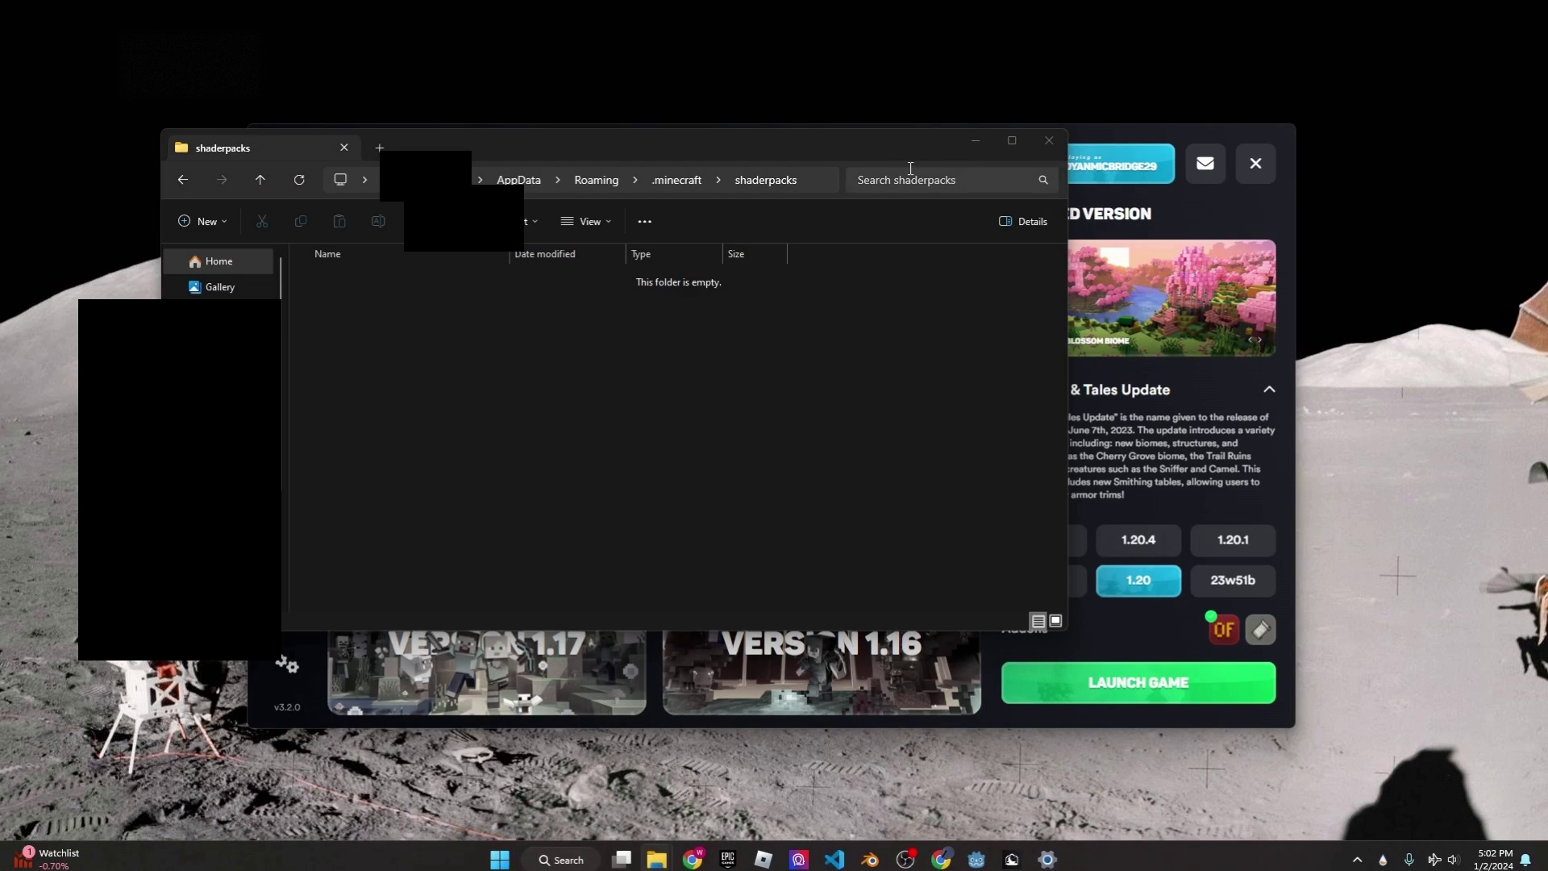
Step: Arrange the shaderpacks and Downloads windows side by side and move BSL_v8.2.04.zip into the shaderpacks folder
{"action": "left_click_drag", "start_coordinate": [838, 139], "coordinate": [626, 75]}
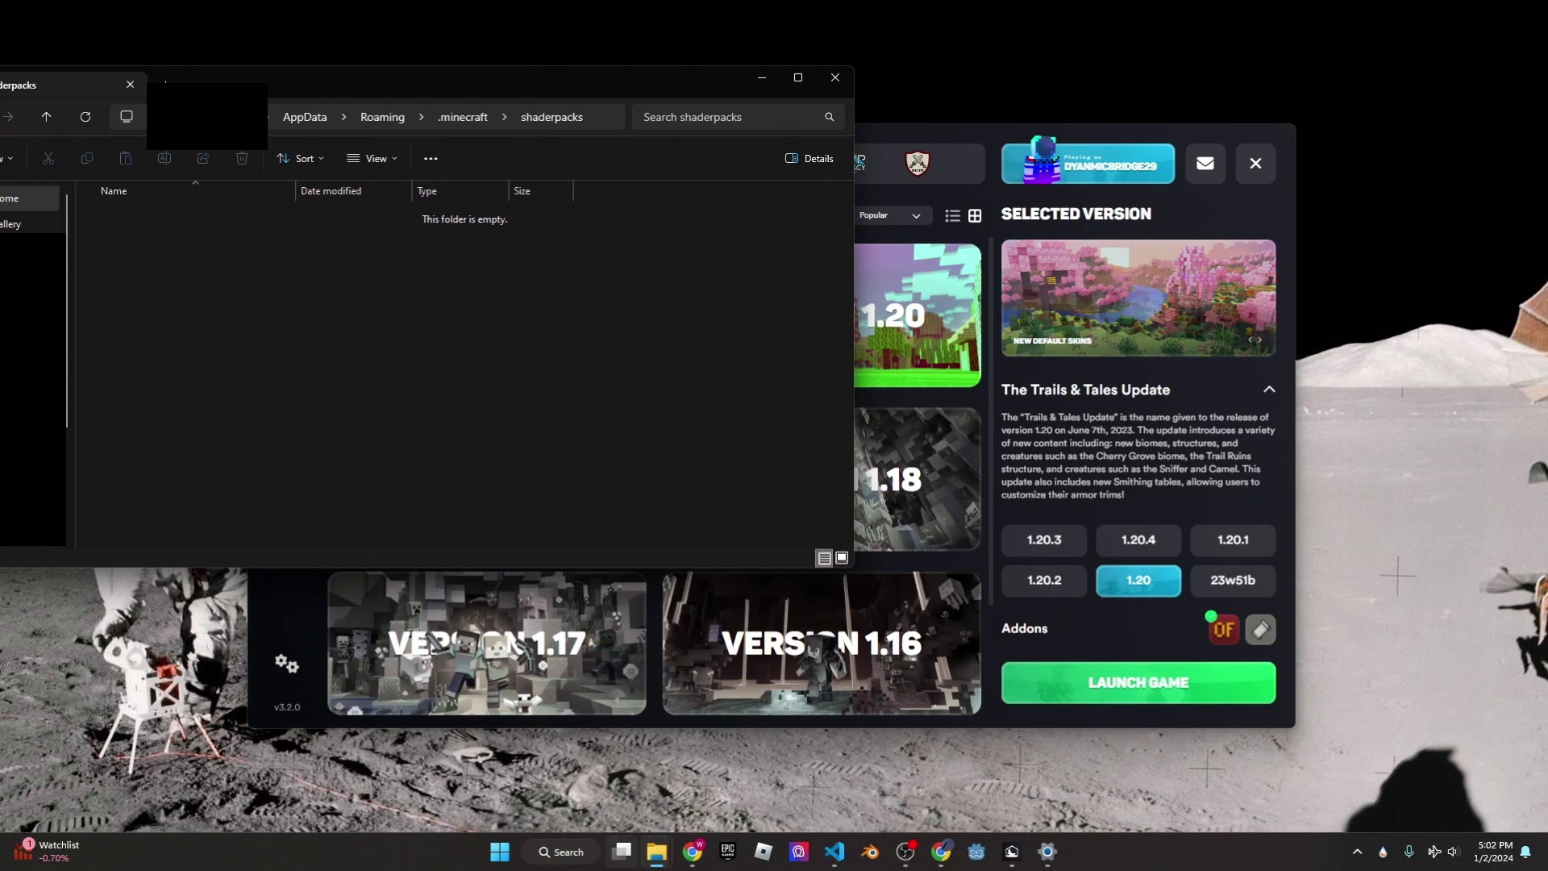
{"action": "left_click_drag", "start_coordinate": [611, 81], "coordinate": [700, 209]}
{"action": "left_click_drag", "start_coordinate": [1547, 179], "coordinate": [1096, 209]}
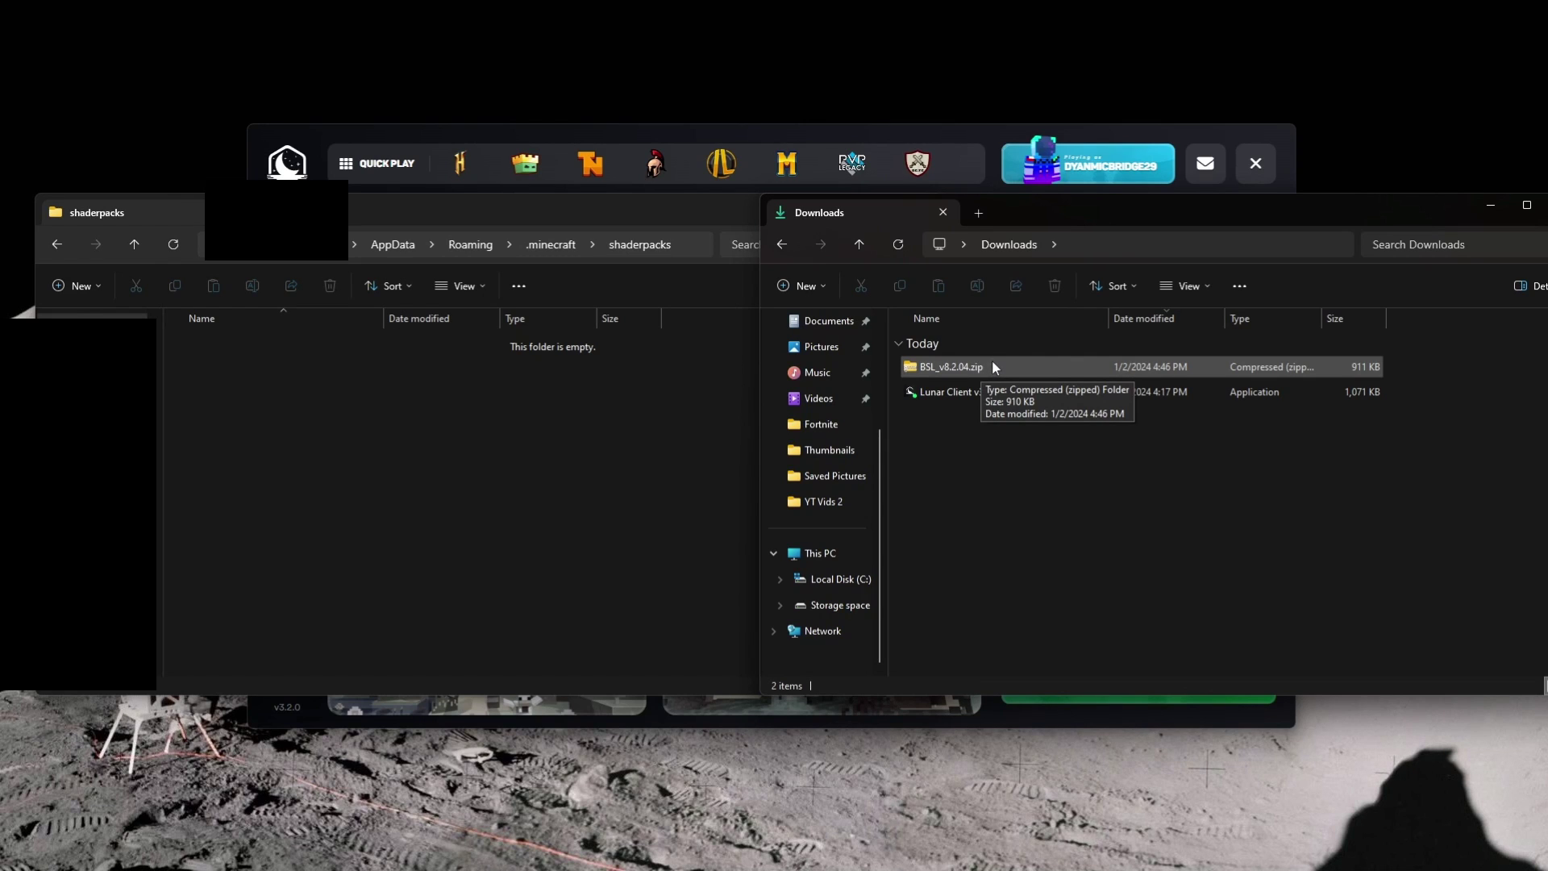
{"action": "left_click_drag", "start_coordinate": [985, 365], "coordinate": [439, 425]}
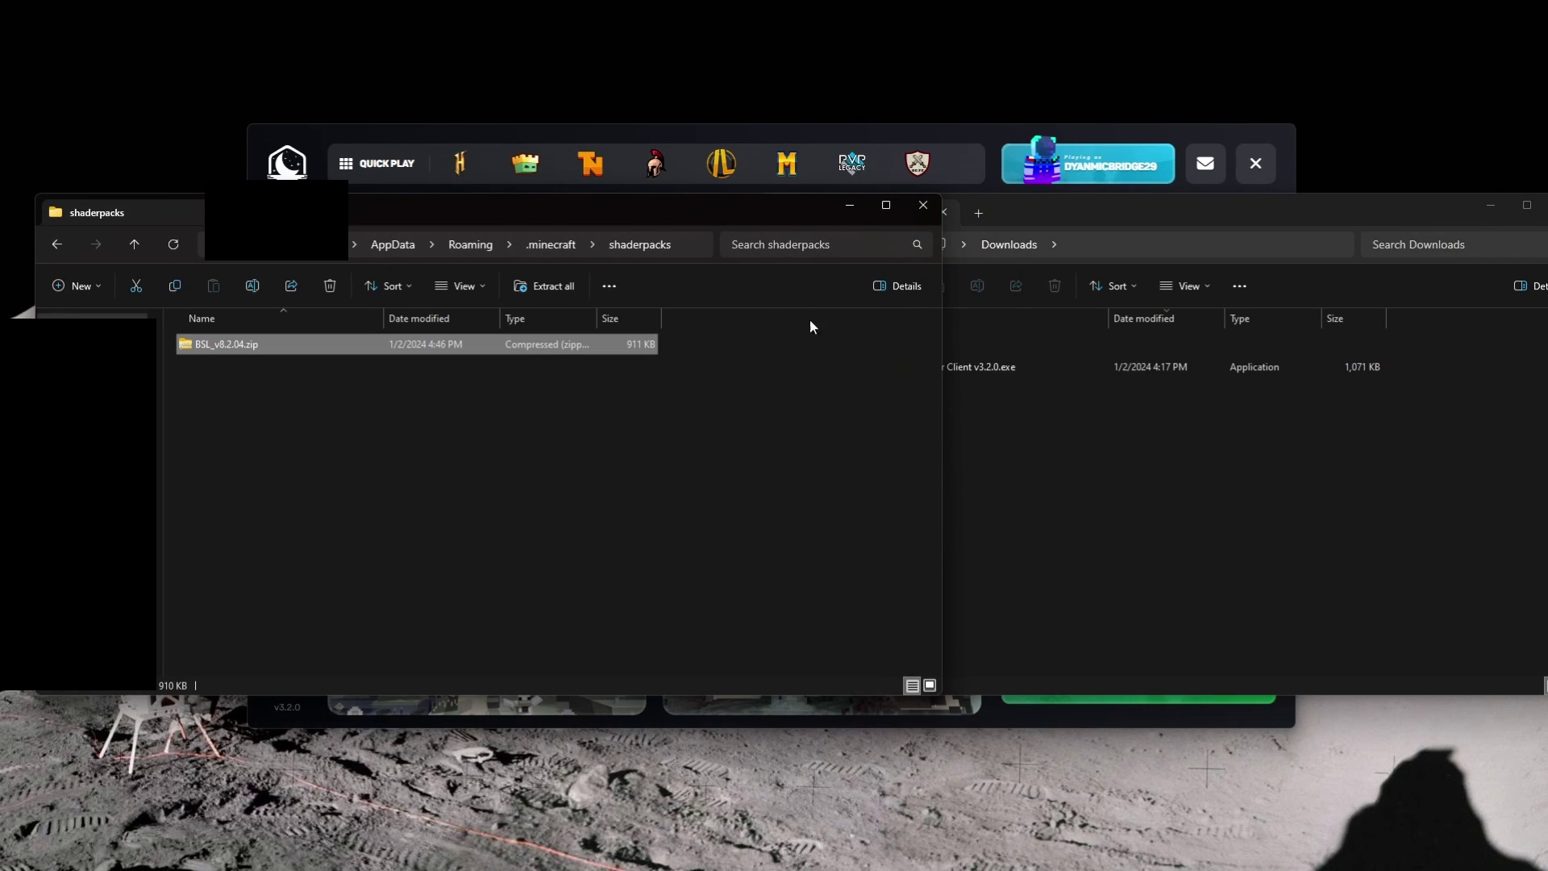
Step: Clear the Downloads and shaderpacks windows away to uncover the Lunar Client launcher
{"action": "left_click_drag", "start_coordinate": [1096, 210], "coordinate": [956, 158]}
{"action": "left_click", "coordinate": [1192, 243]}
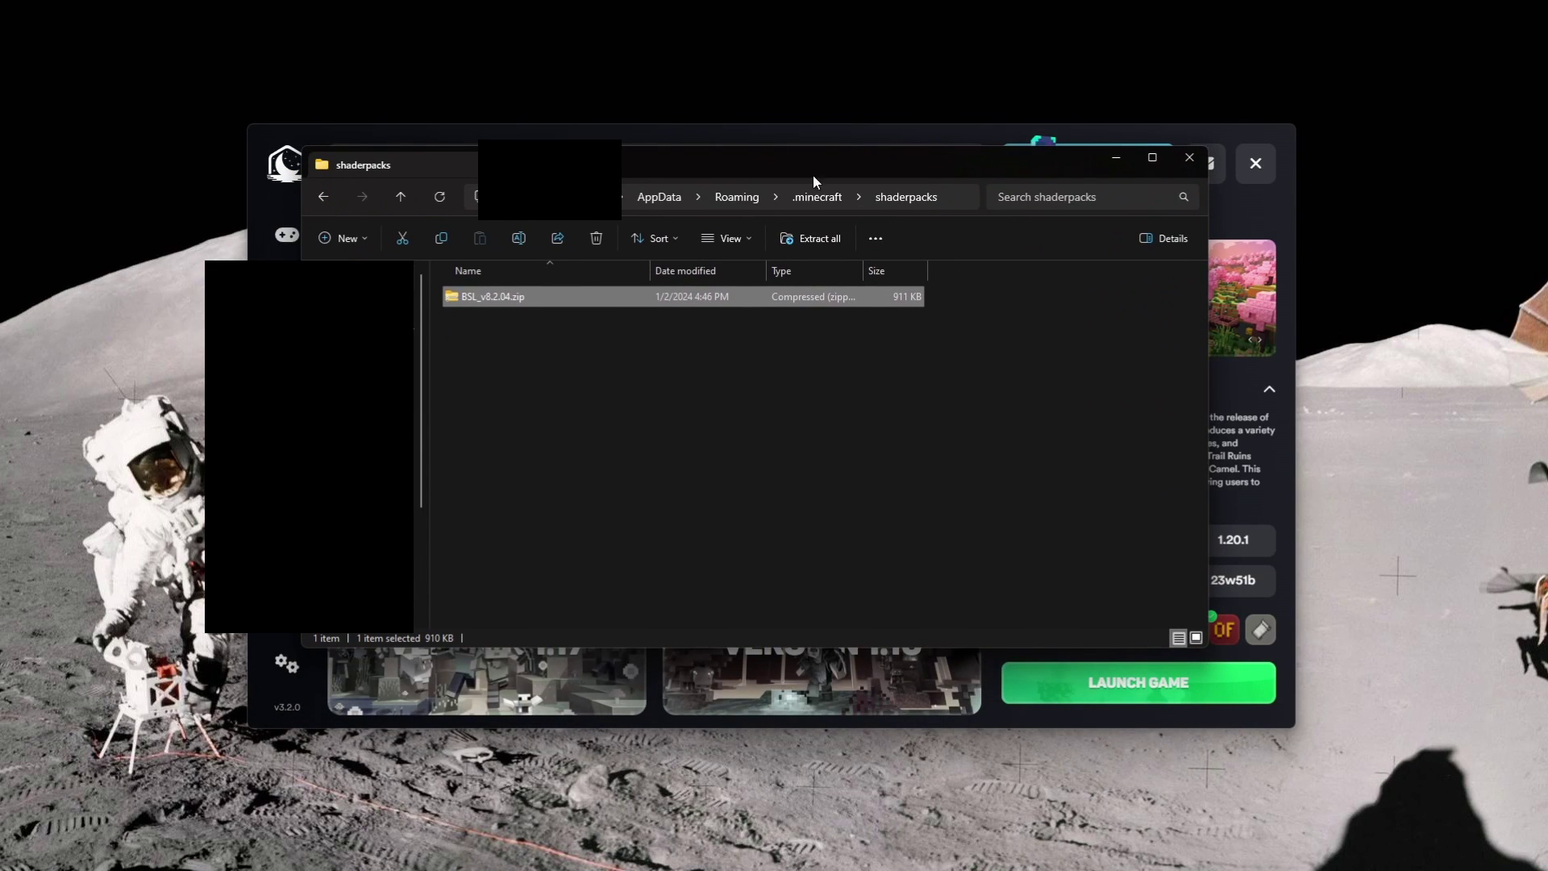
{"action": "left_click", "coordinate": [1113, 161]}
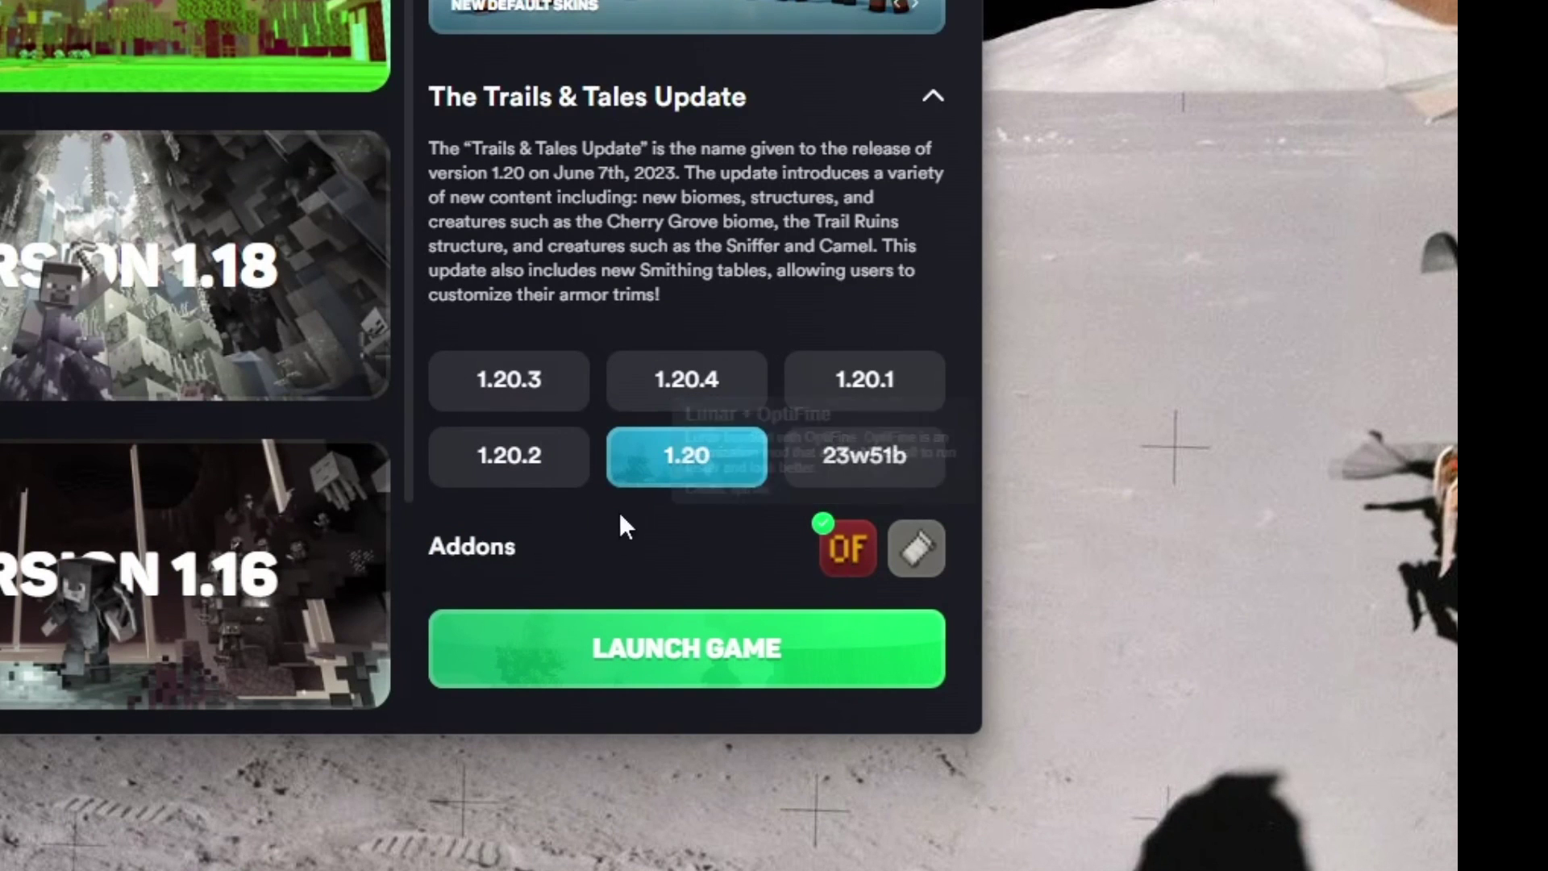
Step: Check which addons Lunar Client offers for Minecraft 1.20.2, 1.20.3, 1.20.4 and 1.20.1
{"action": "left_click", "coordinate": [1044, 579]}
{"action": "left_click", "coordinate": [503, 408]}
{"action": "left_click", "coordinate": [860, 415]}
{"action": "left_click", "coordinate": [688, 408]}
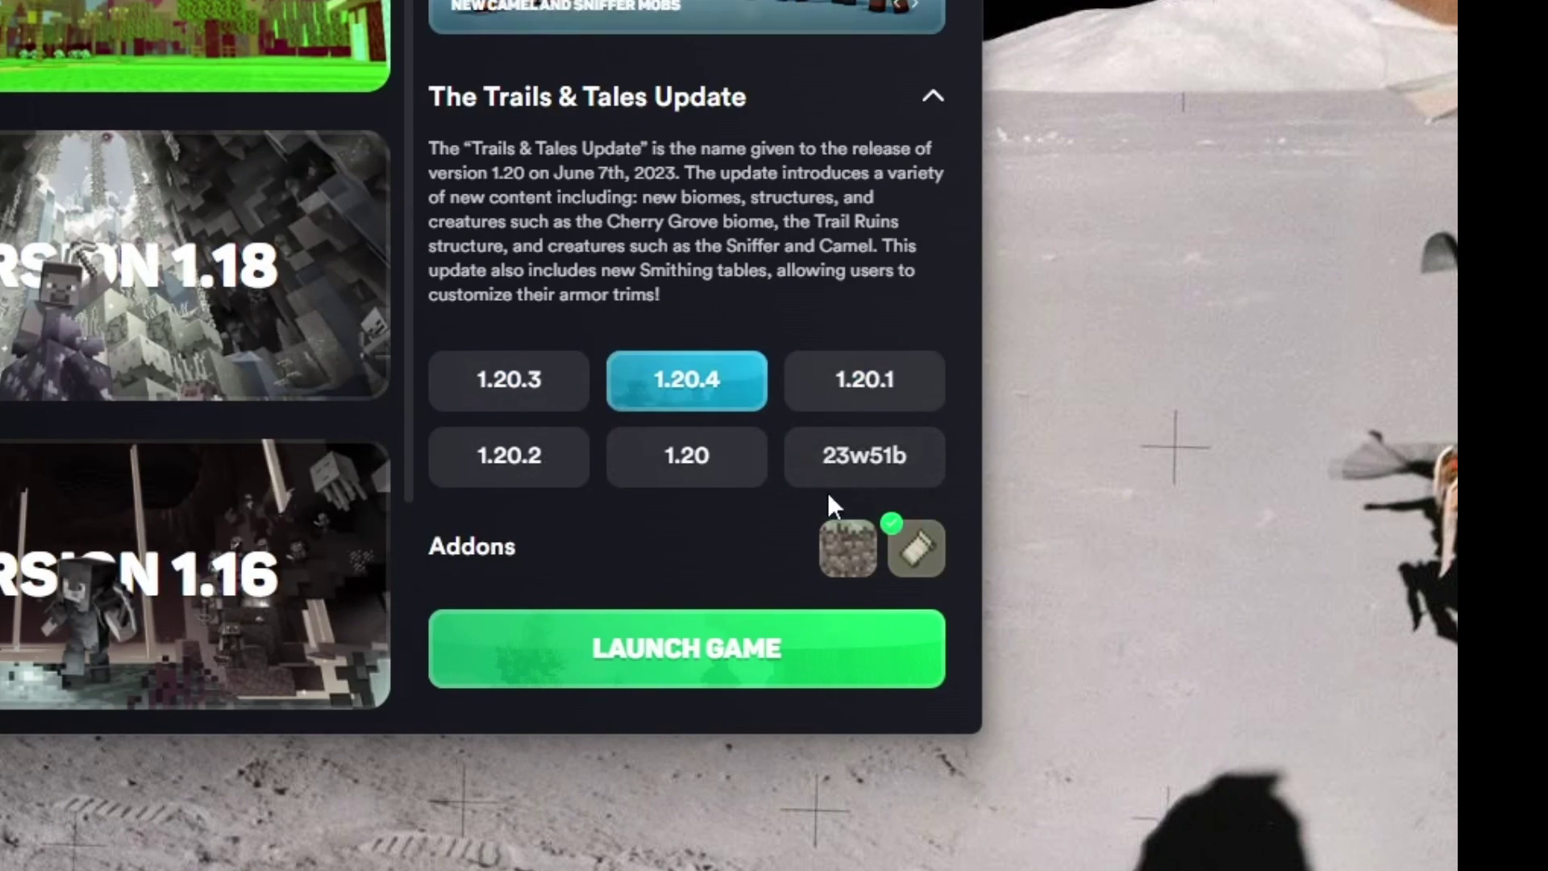
{"action": "mouse_move", "coordinate": [917, 565]}
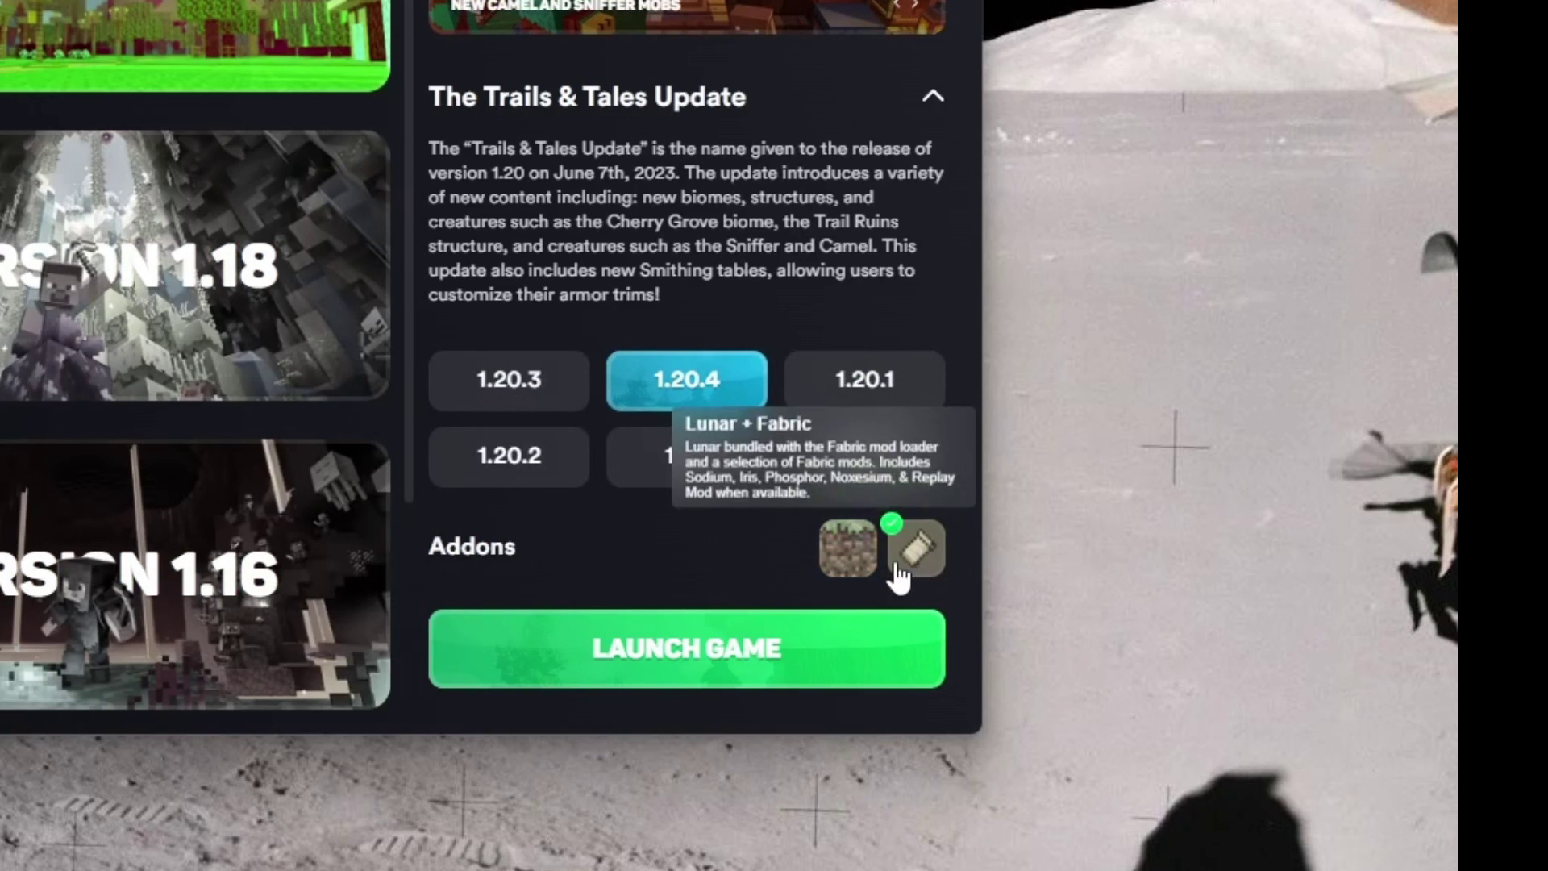
{"action": "mouse_move", "coordinate": [844, 568]}
{"action": "left_click", "coordinate": [878, 386]}
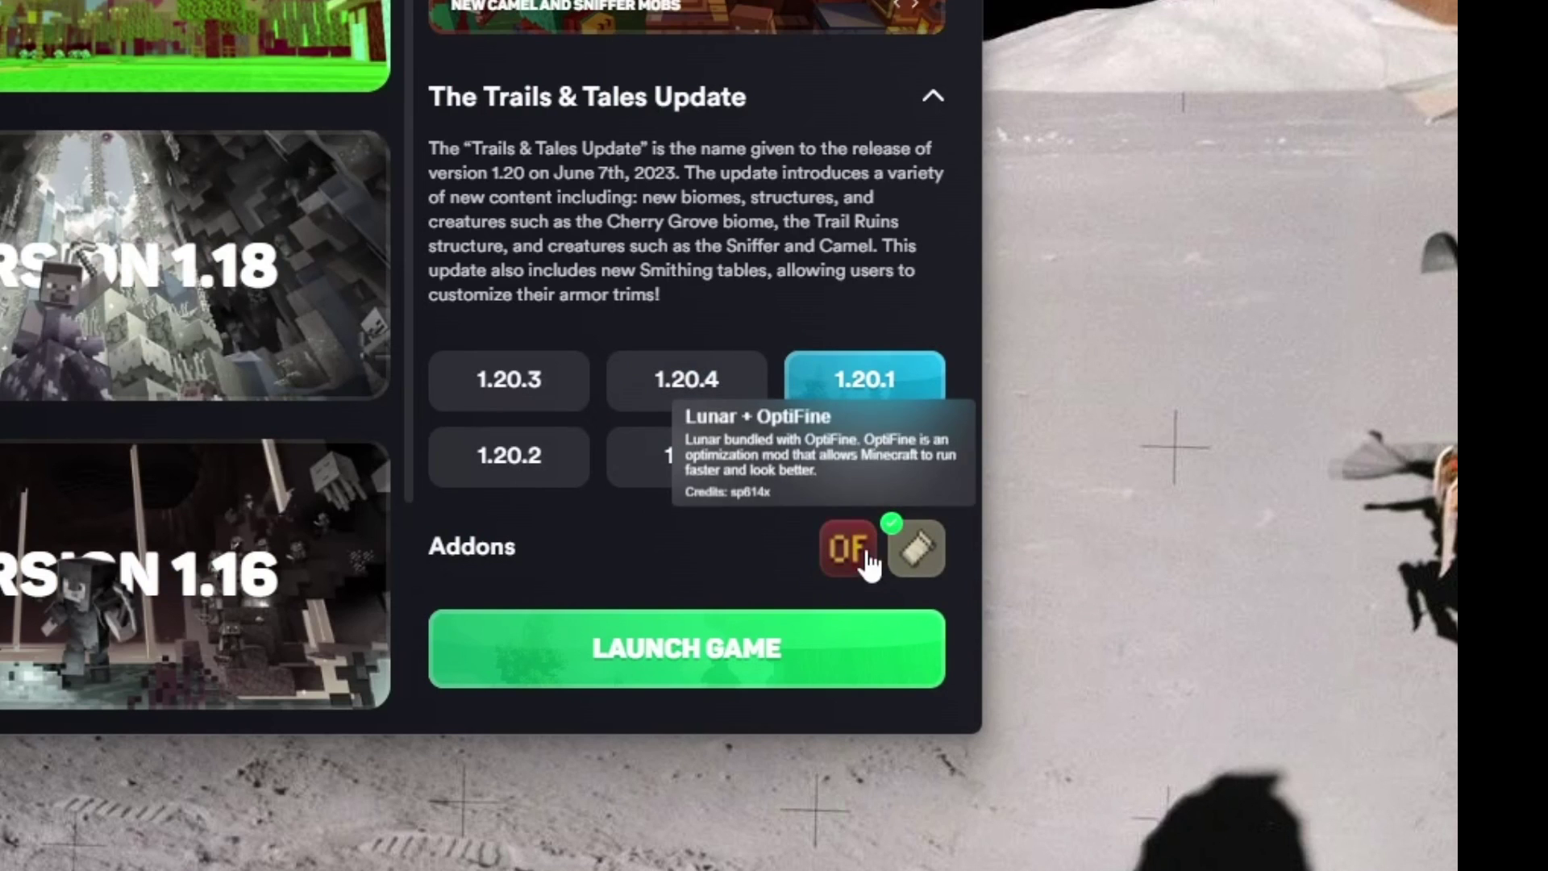
Step: Select Minecraft version 1.20 with the OptiFine addon and launch the game
{"action": "scroll", "coordinate": [196, 420], "scroll_direction": "down", "scroll_amount": 4}
{"action": "scroll", "coordinate": [186, 363], "scroll_direction": "up", "scroll_amount": 3}
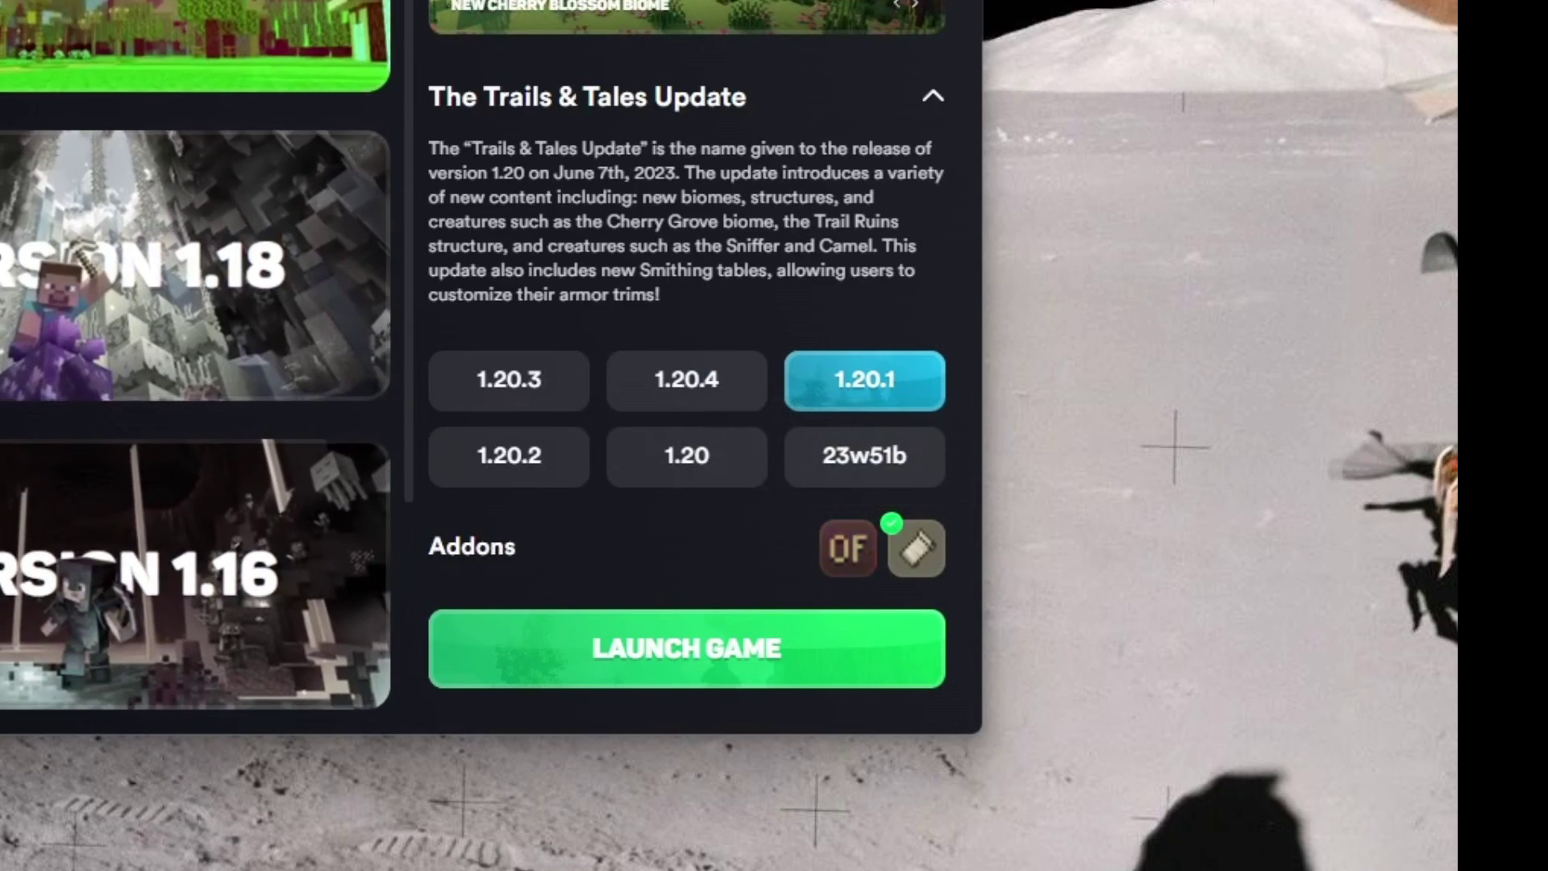
{"action": "scroll", "coordinate": [166, 110], "scroll_direction": "down", "scroll_amount": 3}
{"action": "scroll", "coordinate": [185, 471], "scroll_direction": "up", "scroll_amount": 3}
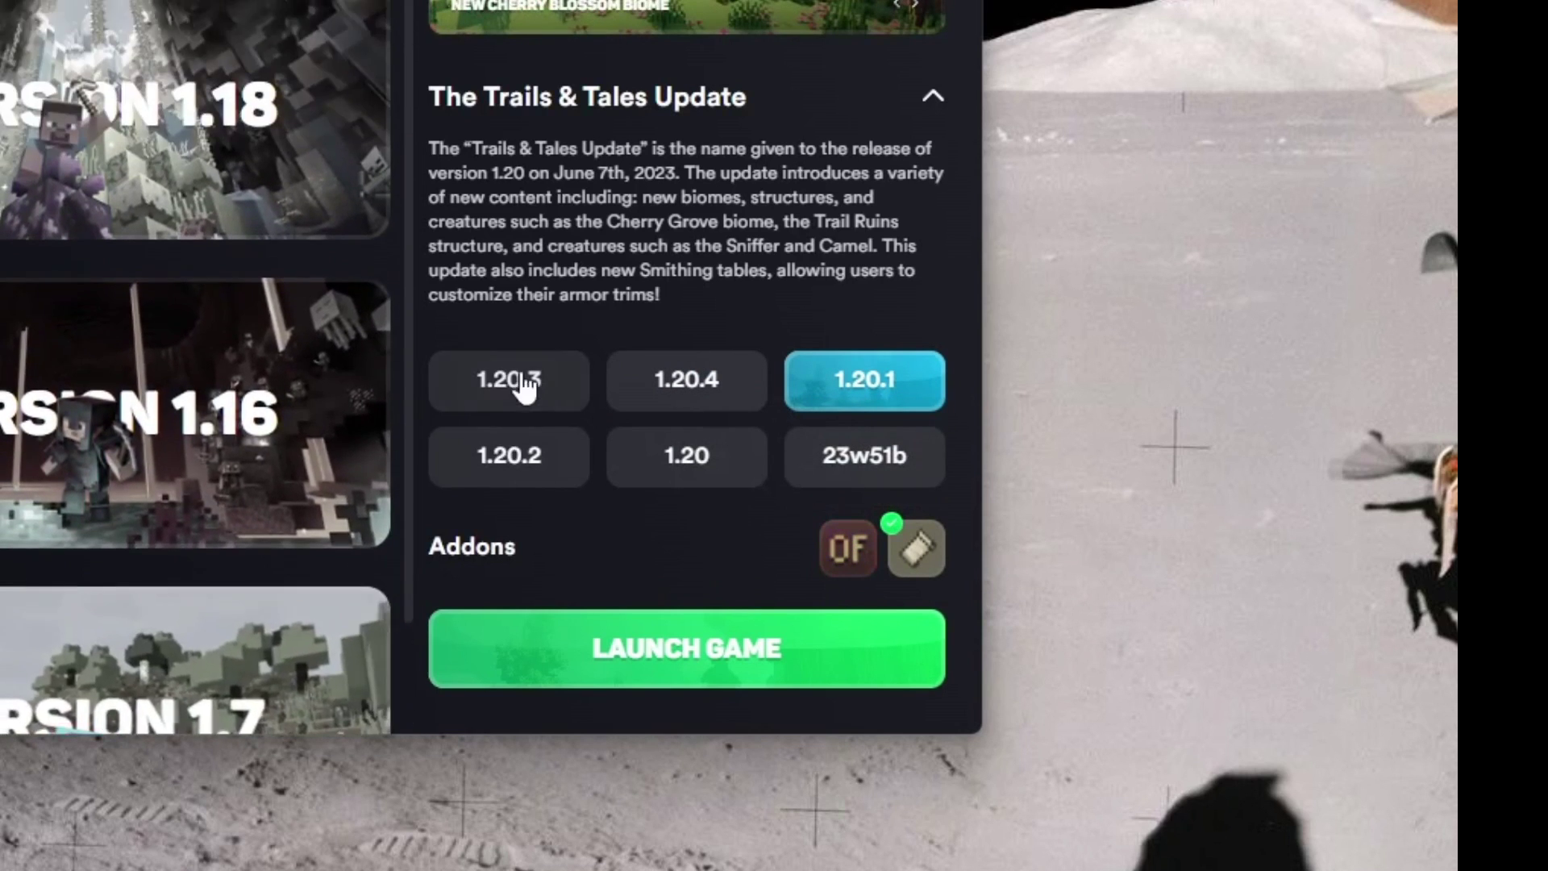
{"action": "left_click", "coordinate": [656, 472]}
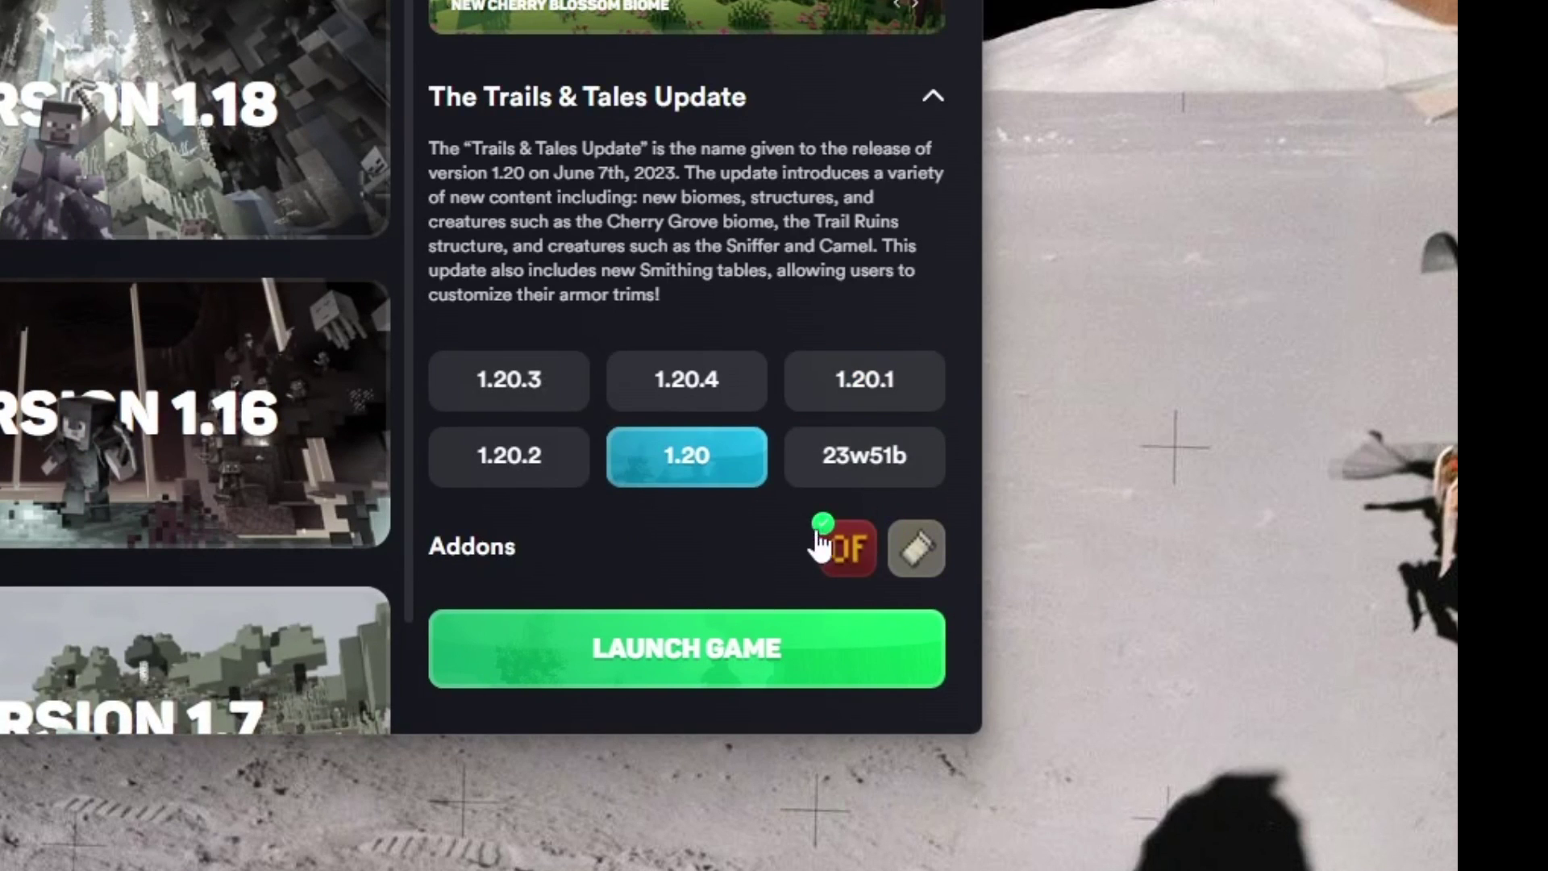
{"action": "left_click", "coordinate": [674, 654]}
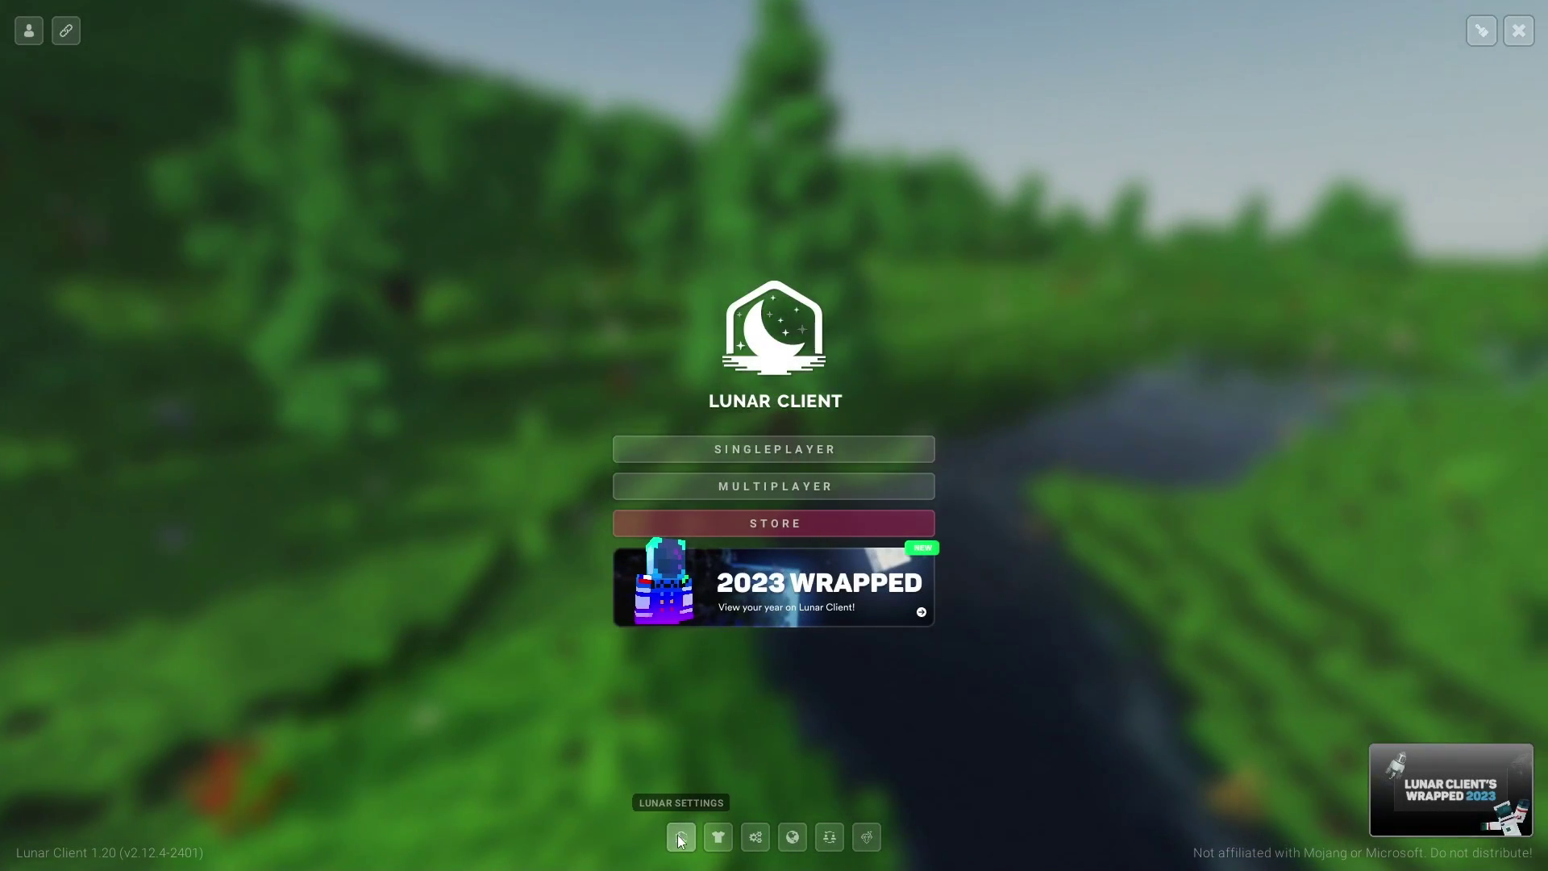
Step: Search the Lunar Client mods for "lig" and try to enable the Lighting mod, leaving the mod overlay at the end
{"action": "left_click", "coordinate": [681, 837]}
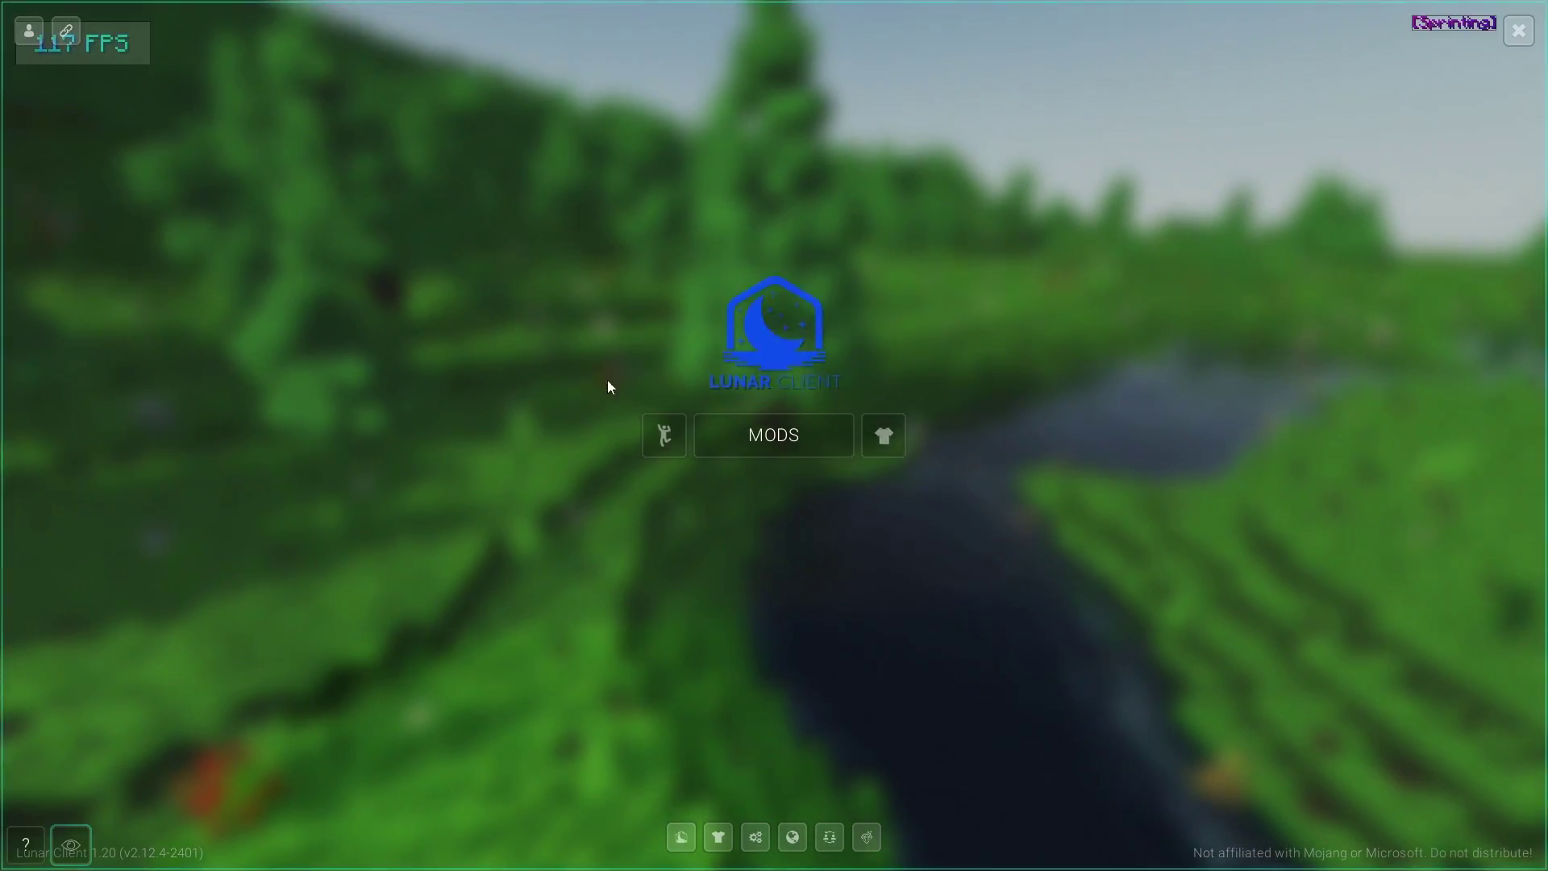
{"action": "left_click", "coordinate": [756, 440]}
{"action": "left_click", "coordinate": [1025, 271]}
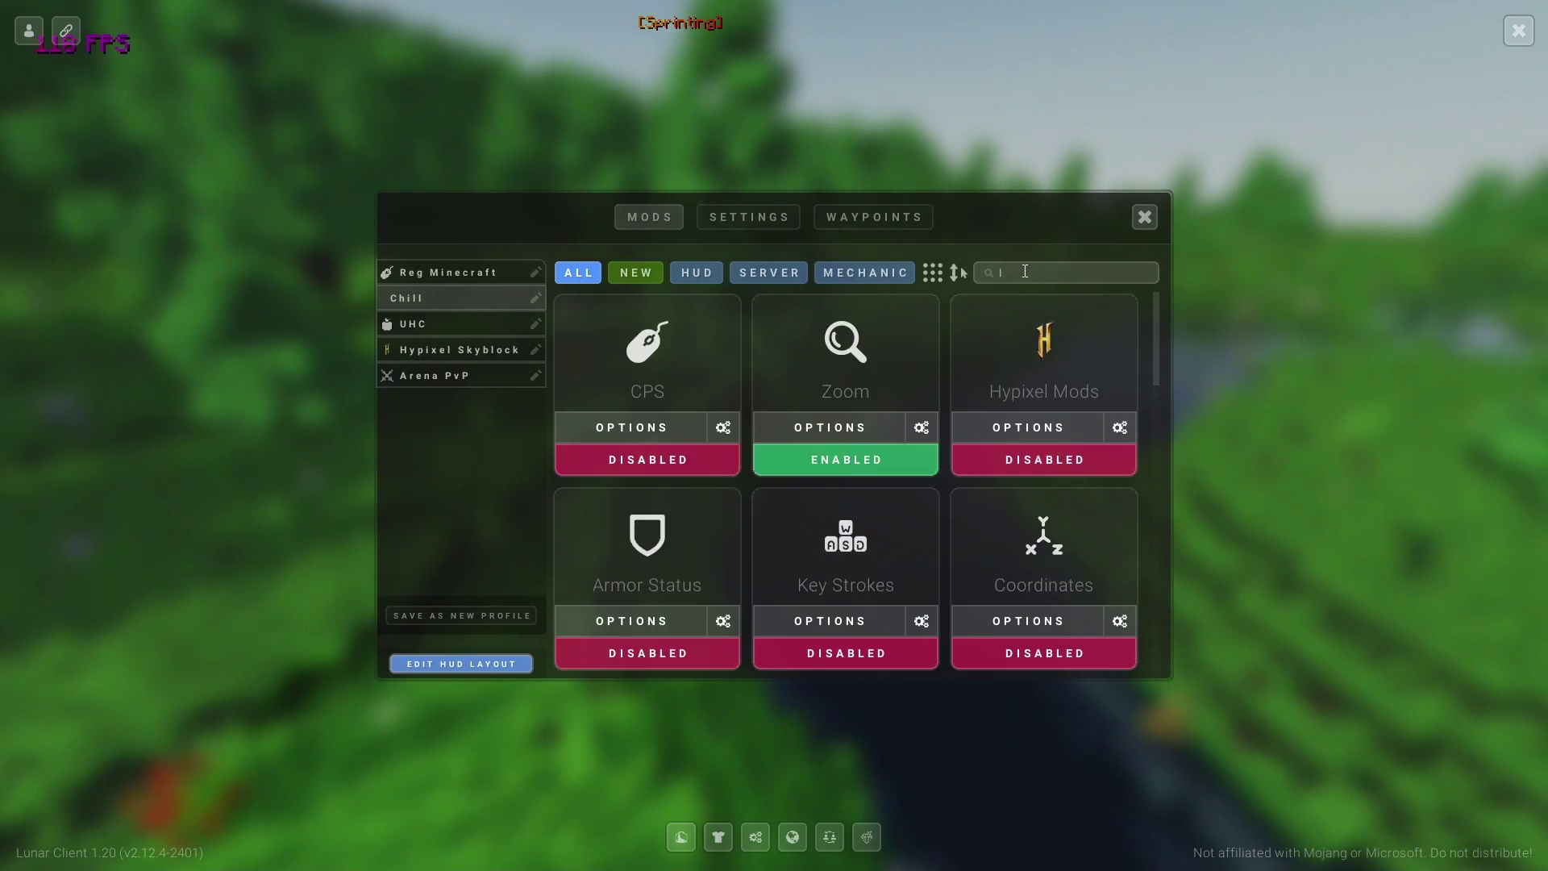
{"action": "type", "text": "lig"}
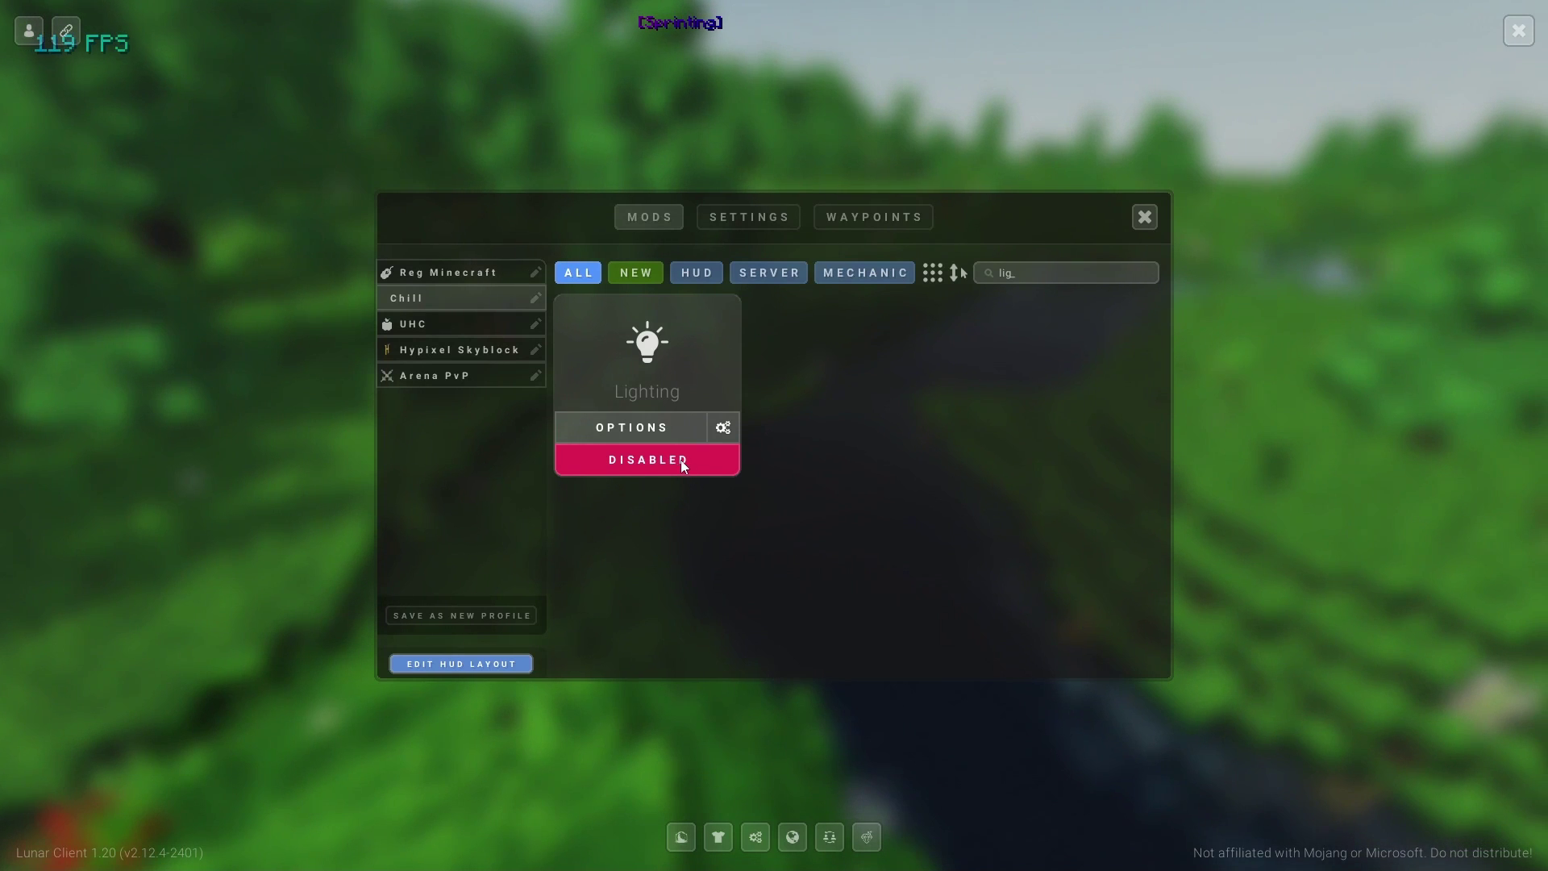
{"action": "left_click", "coordinate": [634, 461]}
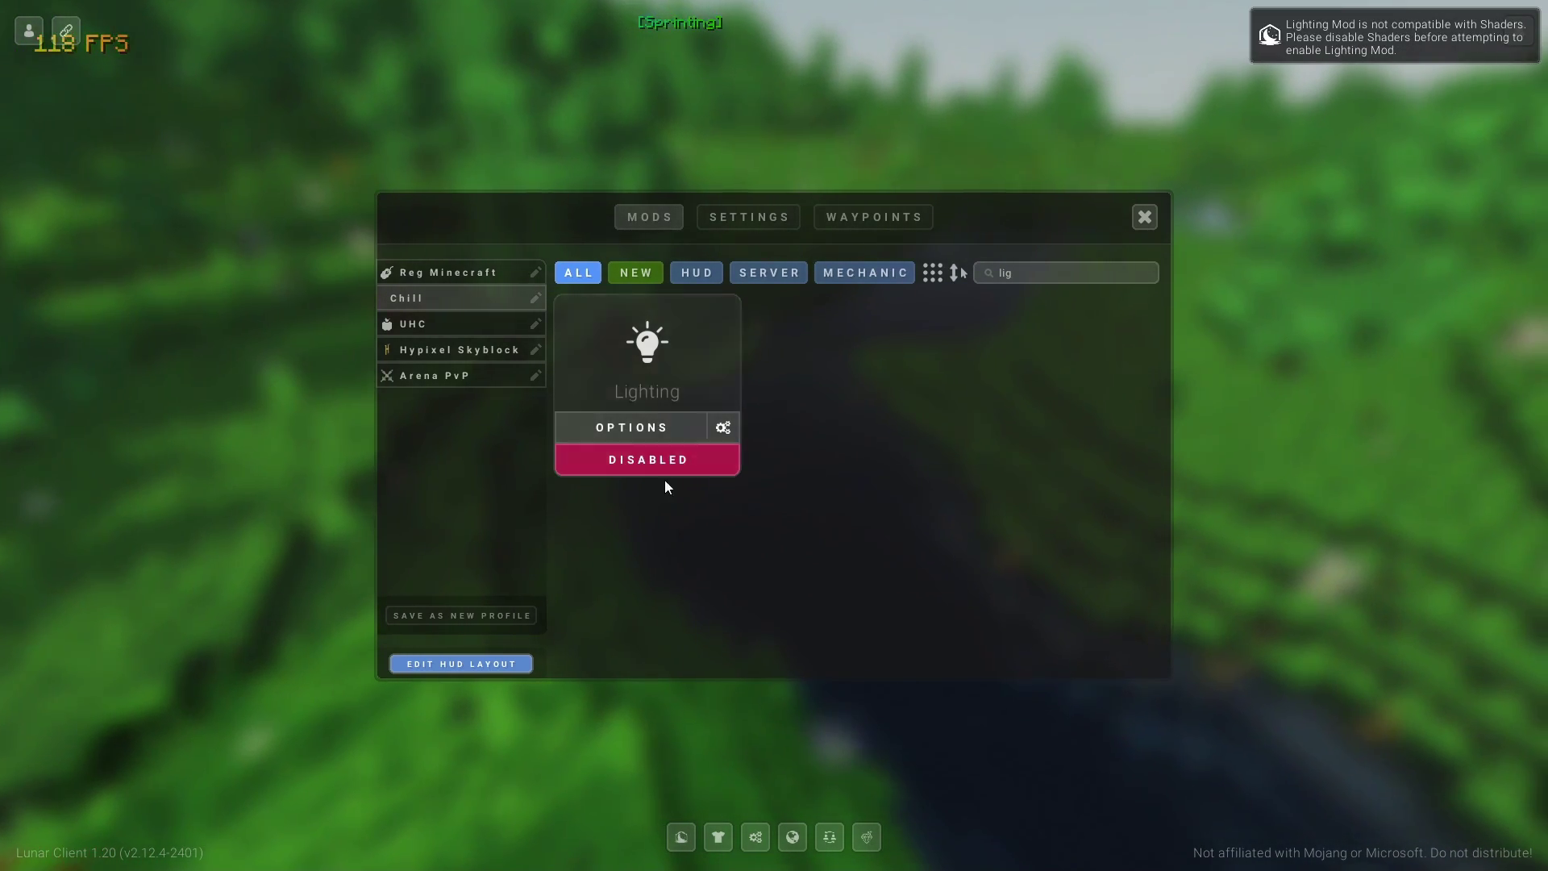
{"action": "left_click", "coordinate": [1145, 217]}
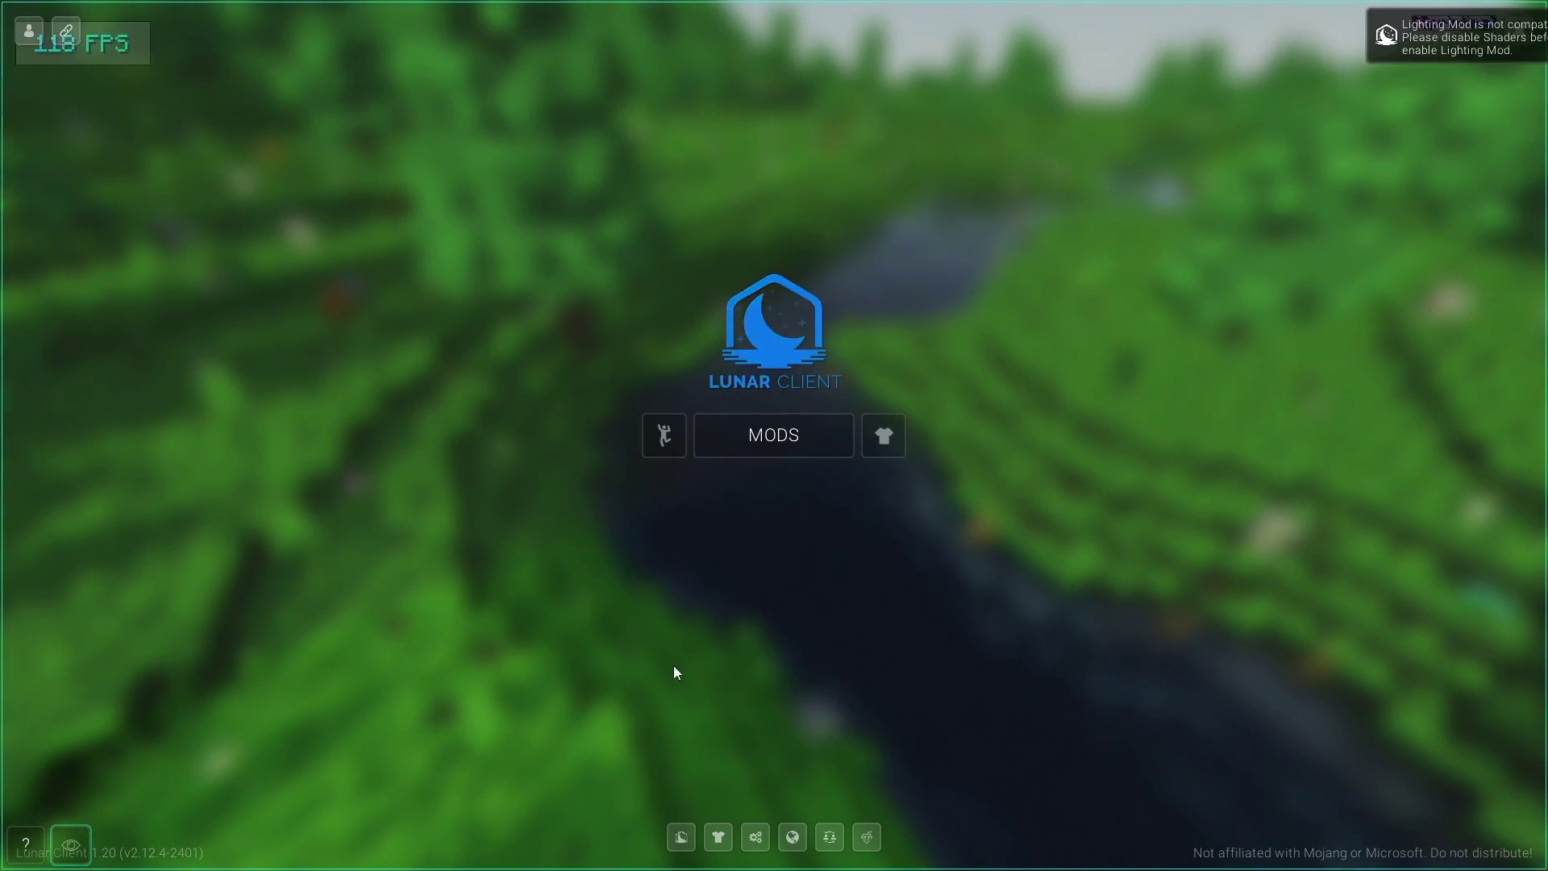
{"action": "key", "text": "Escape"}
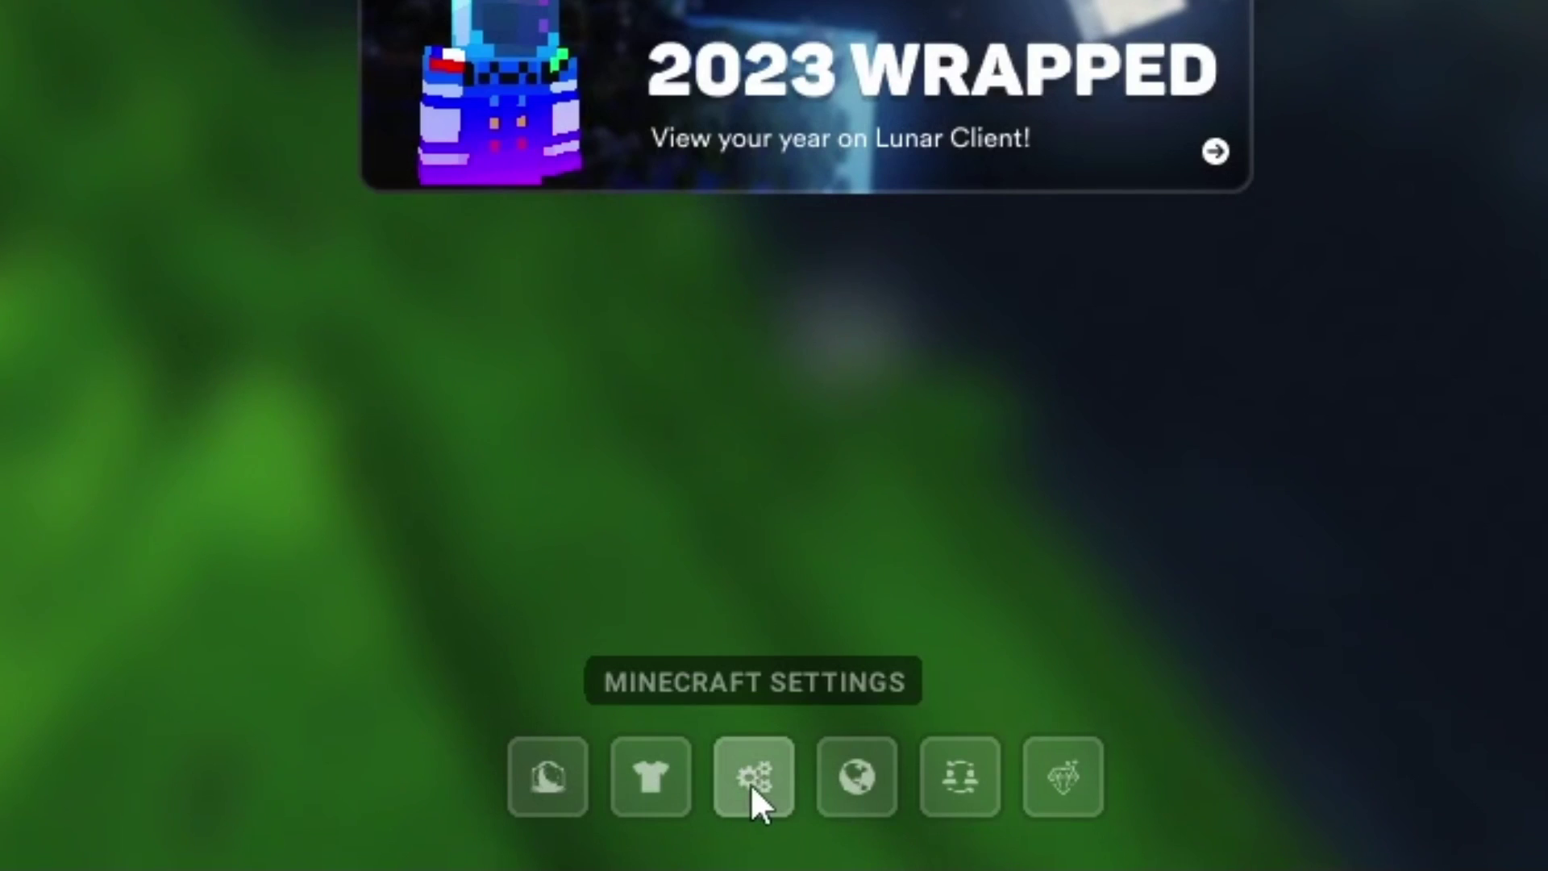
Step: Choose BSL_v8.2.04.zip as the shader pack in the Minecraft video settings and return to the main menu
{"action": "left_click", "coordinate": [752, 784]}
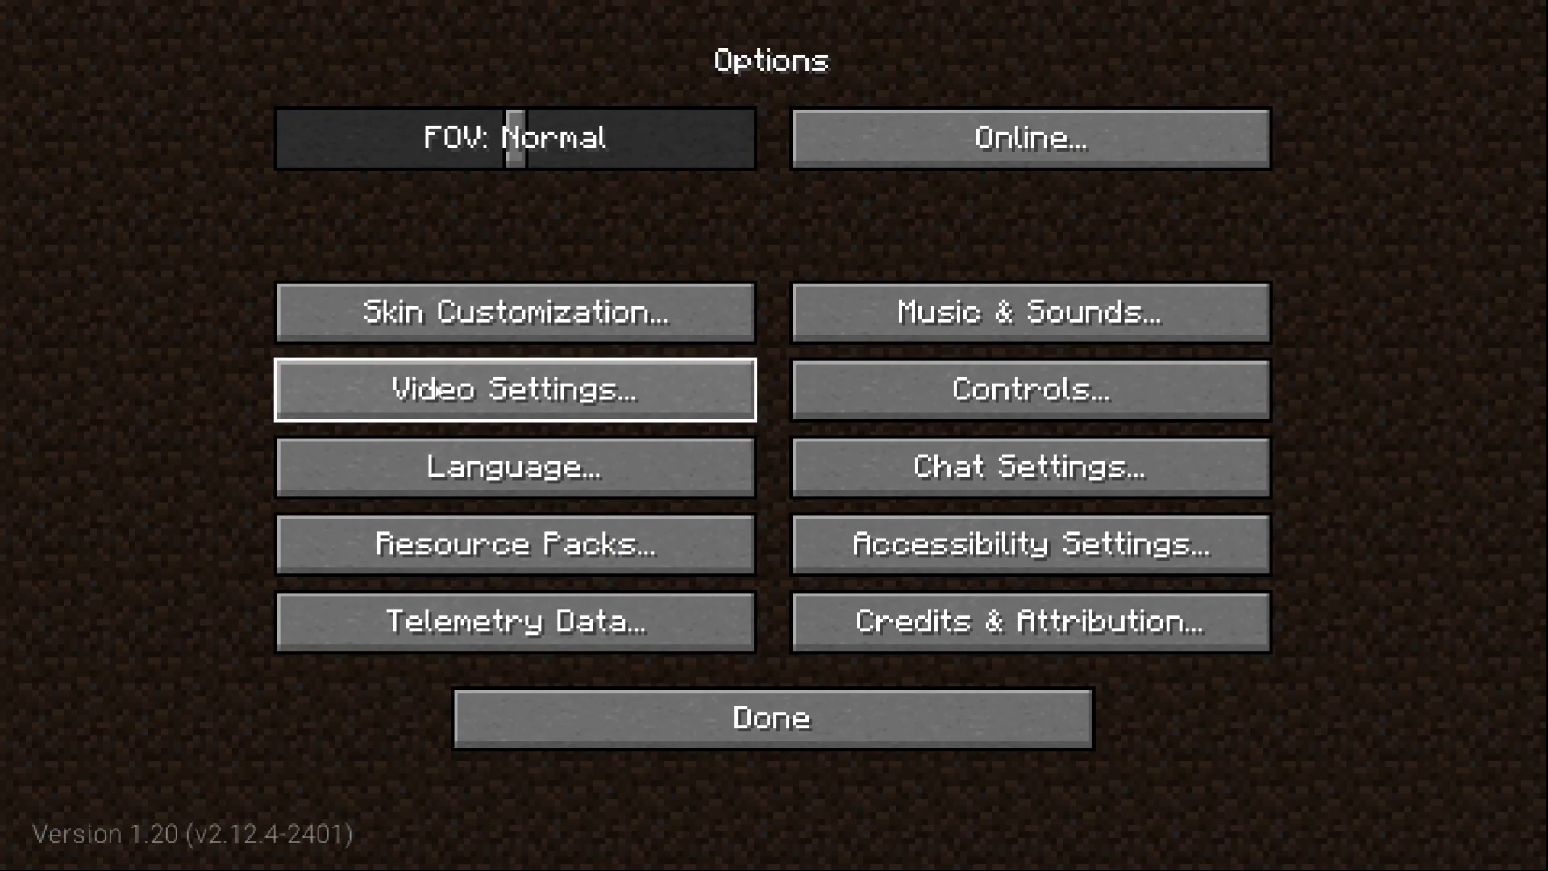
{"action": "left_click", "coordinate": [451, 390]}
{"action": "left_click", "coordinate": [370, 553]}
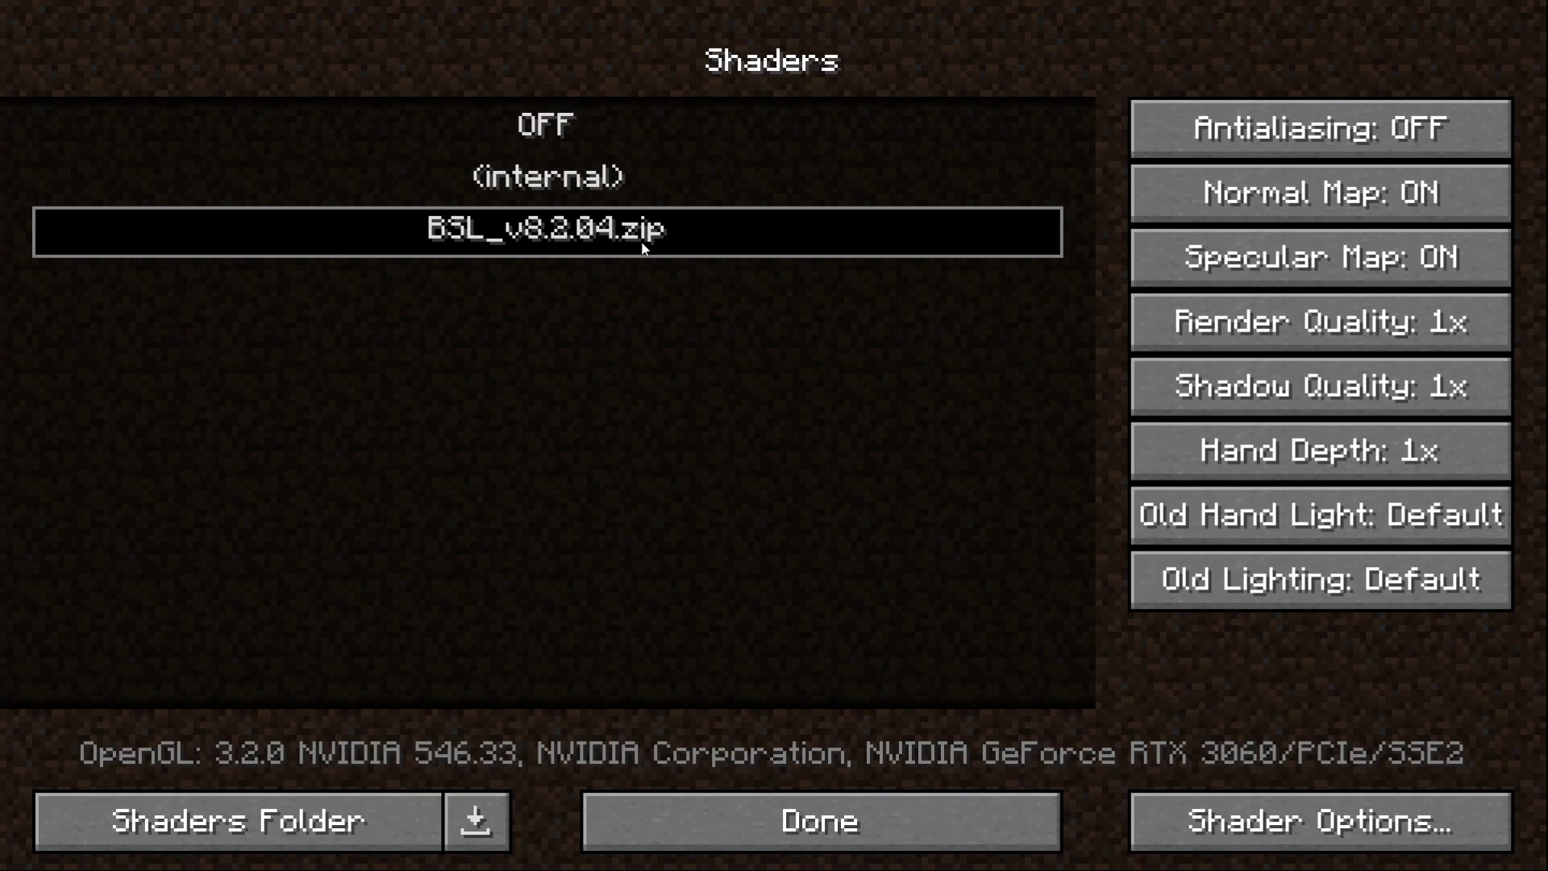
{"action": "left_click", "coordinate": [648, 795]}
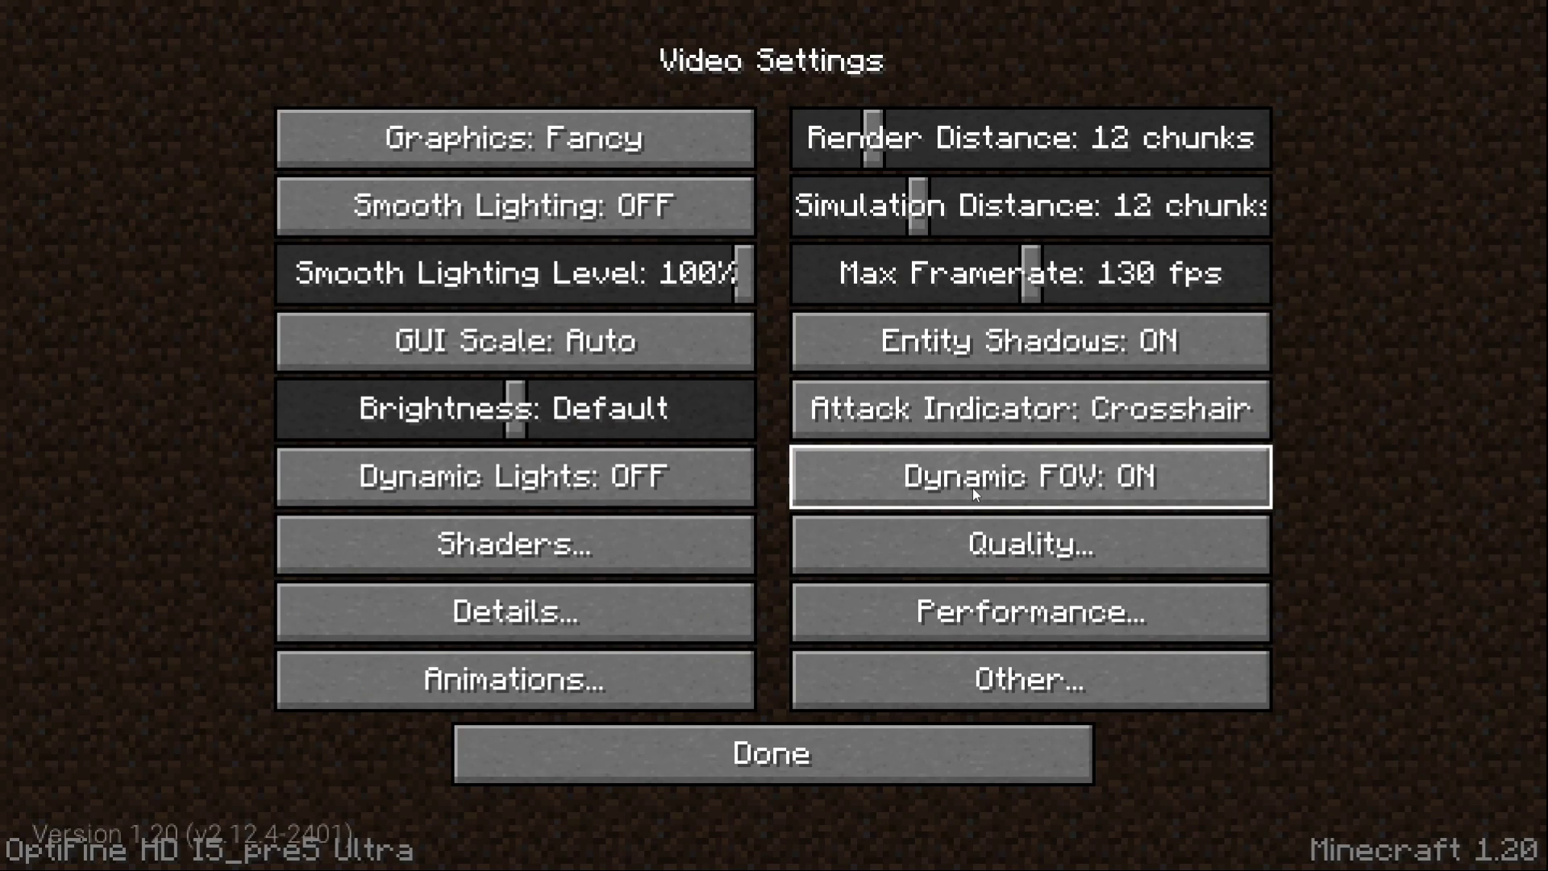
{"action": "left_click", "coordinate": [758, 765]}
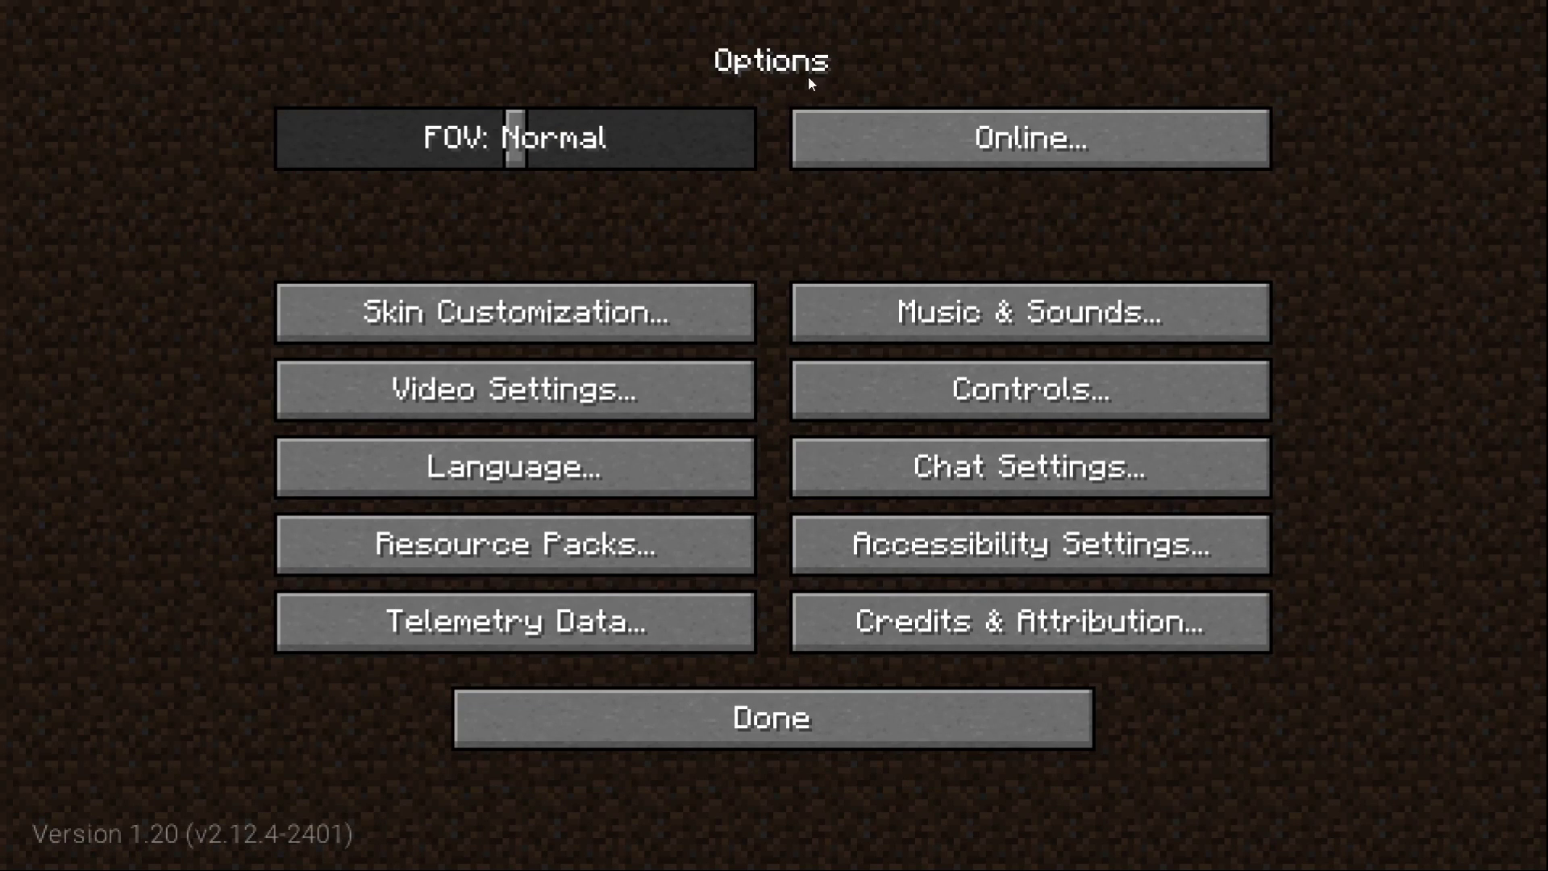
{"action": "left_click", "coordinate": [743, 728]}
Step: Load the singleplayer world New World (3) and view the character and shaders from different camera perspectives
{"action": "left_click", "coordinate": [767, 453]}
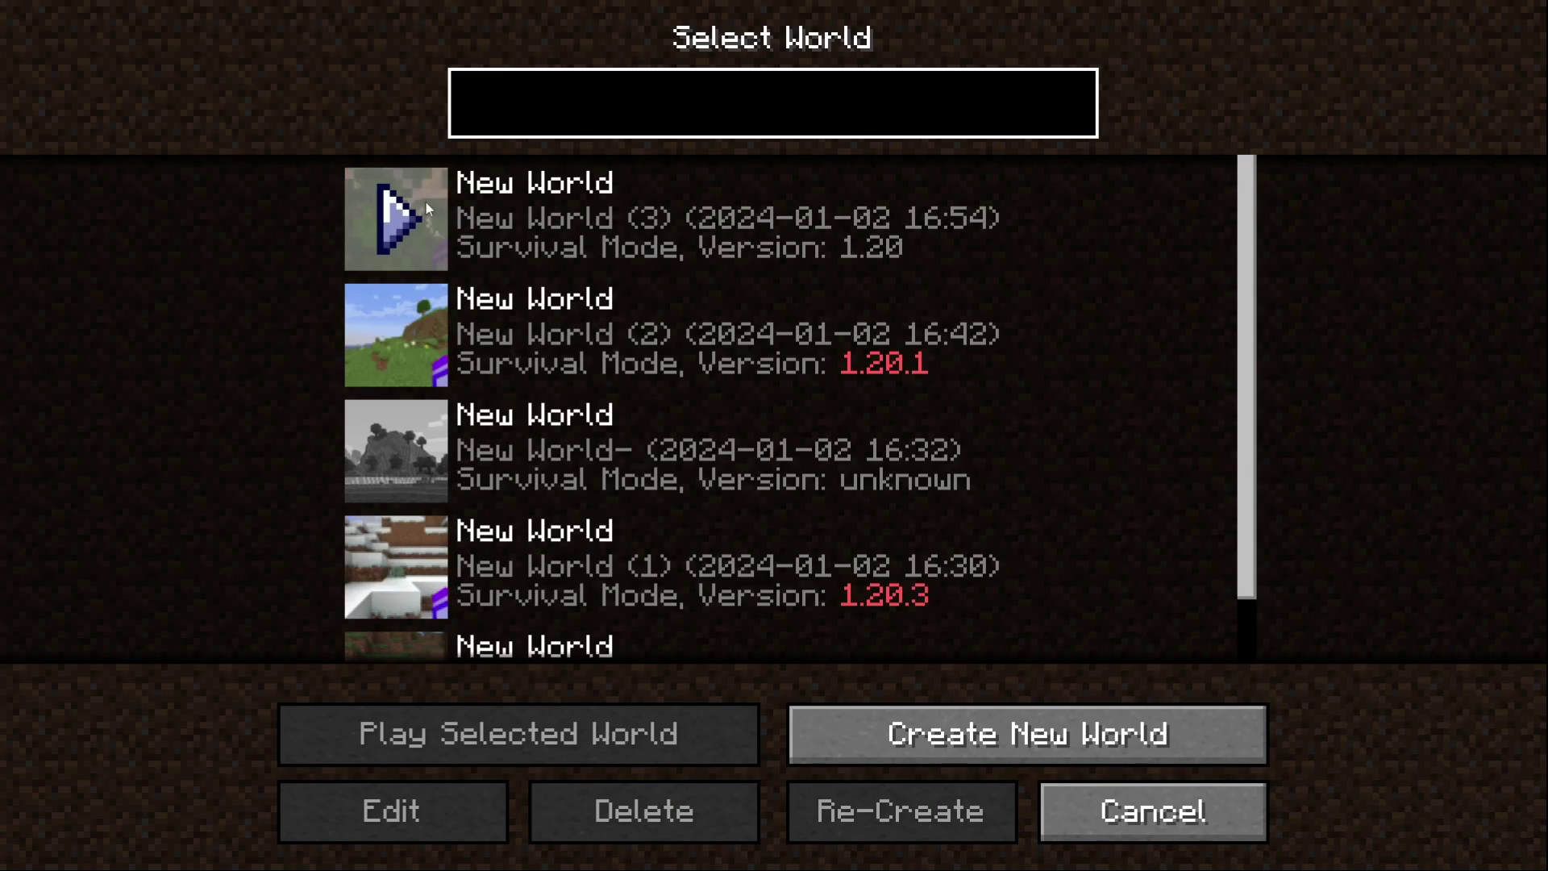
{"action": "left_click", "coordinate": [426, 201]}
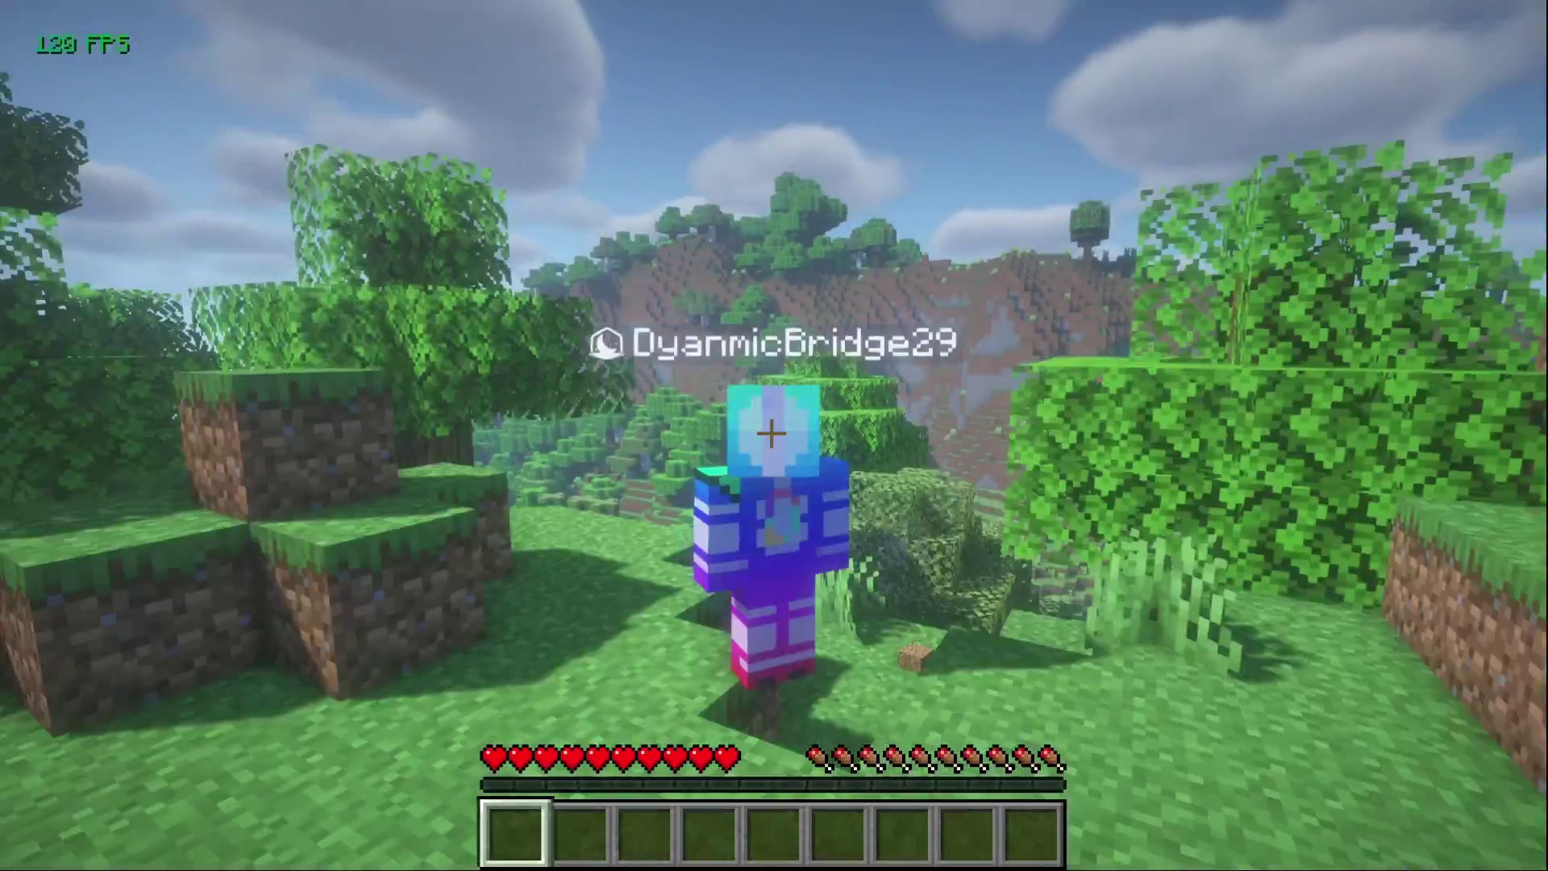
{"action": "key", "text": "F5"}
{"action": "key", "text": "shift"}
{"action": "left_click", "coordinate": [772, 433]}
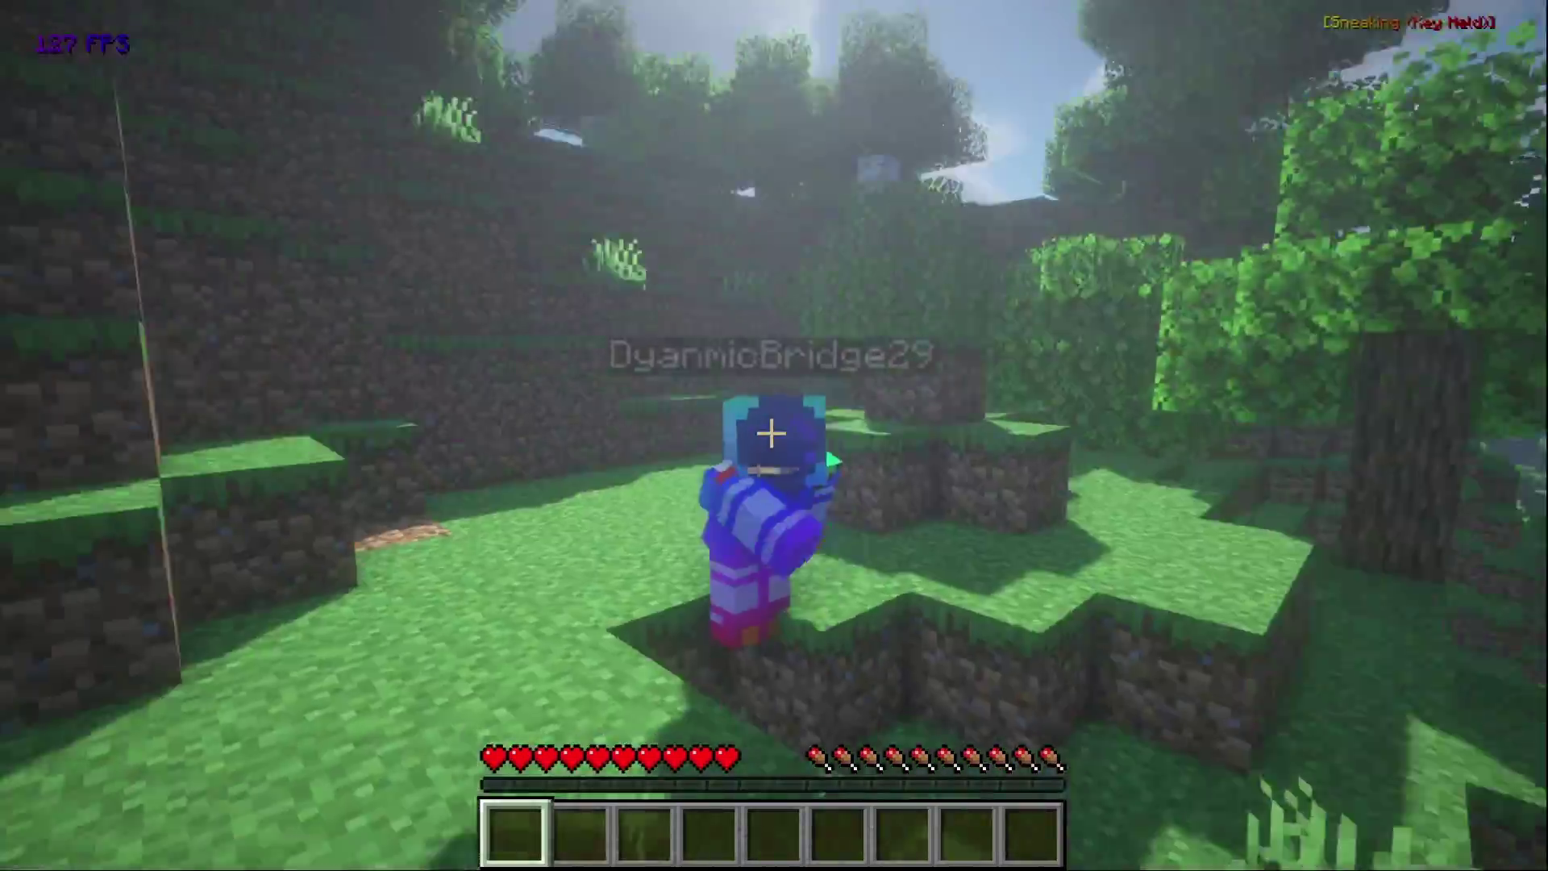
{"action": "key", "text": "F5"}
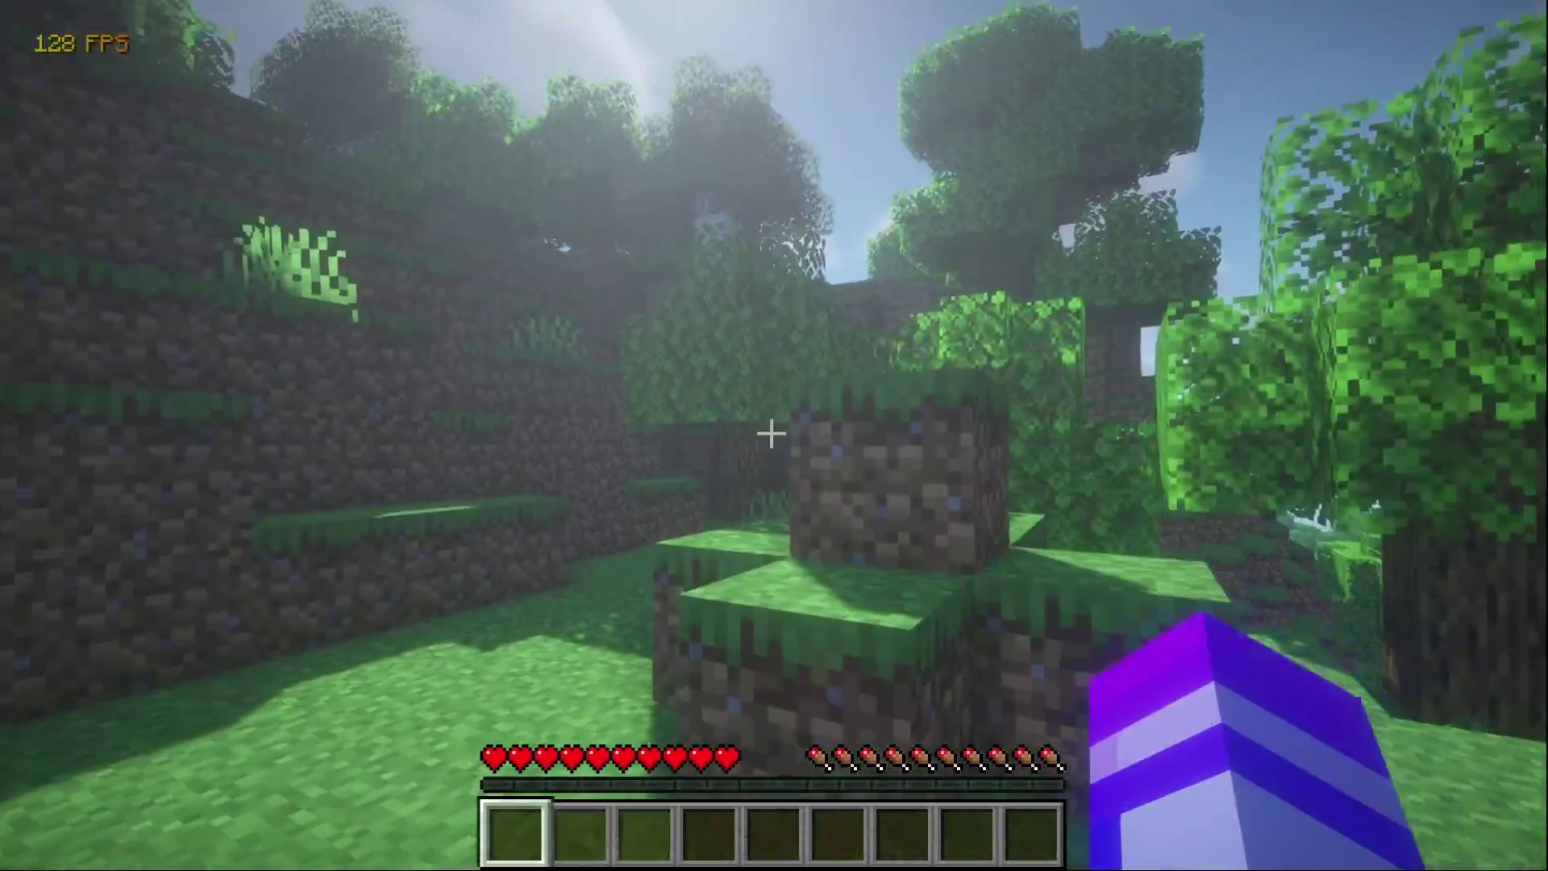
Step: Explore the forest and hills to examine the shader's lighting, shadows, foliage and clouds in first- and third-person view
{"action": "key", "text": "ctrl"}
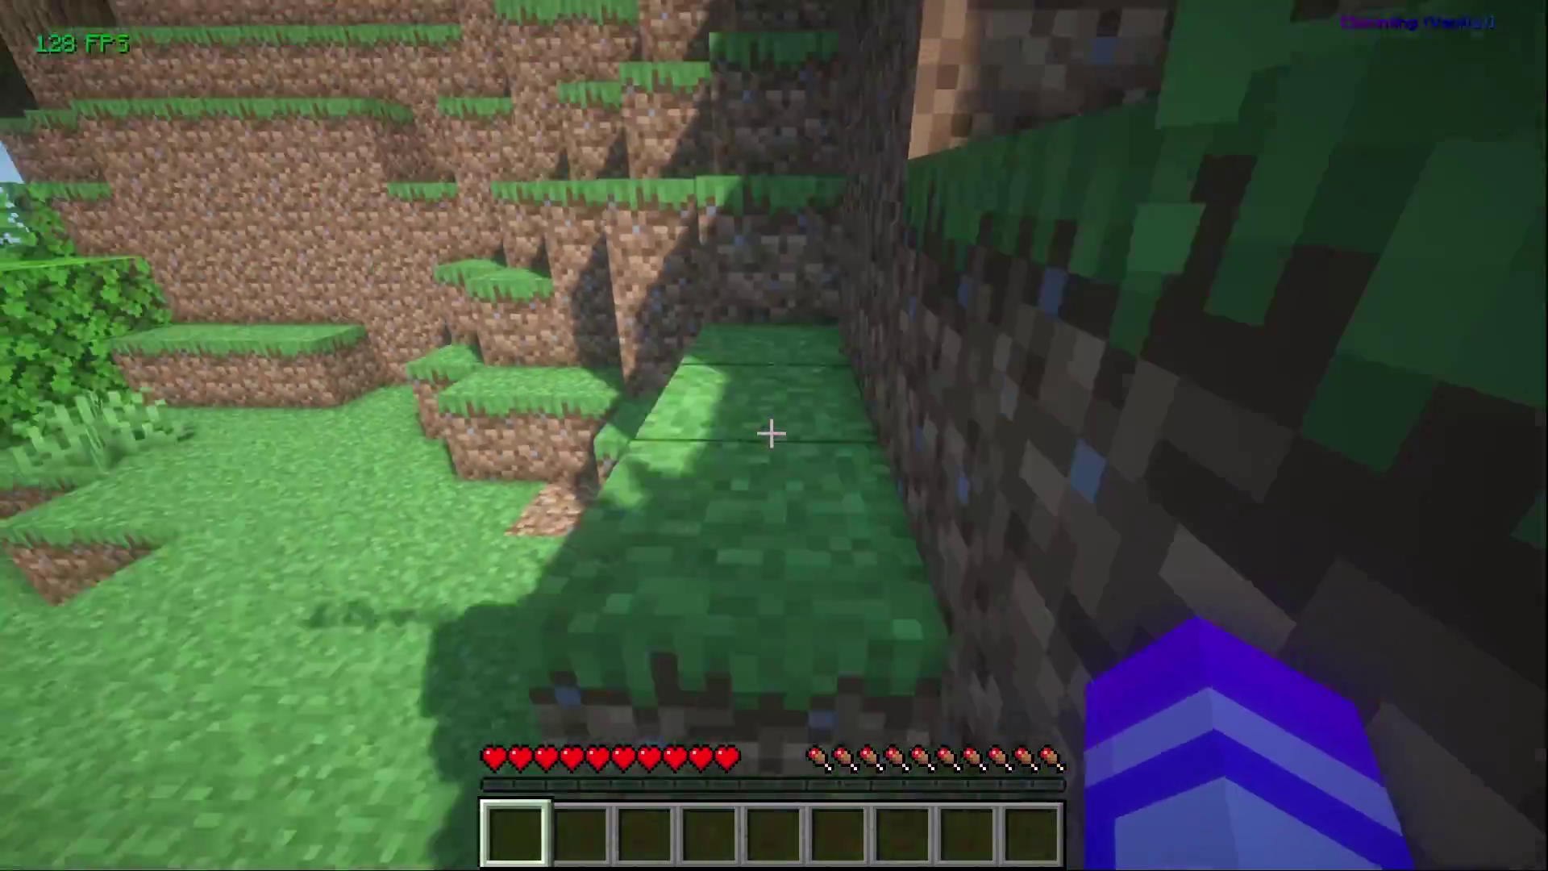
{"action": "left_click", "coordinate": [772, 433]}
{"action": "key", "text": "w"}
{"action": "key", "text": "q"}
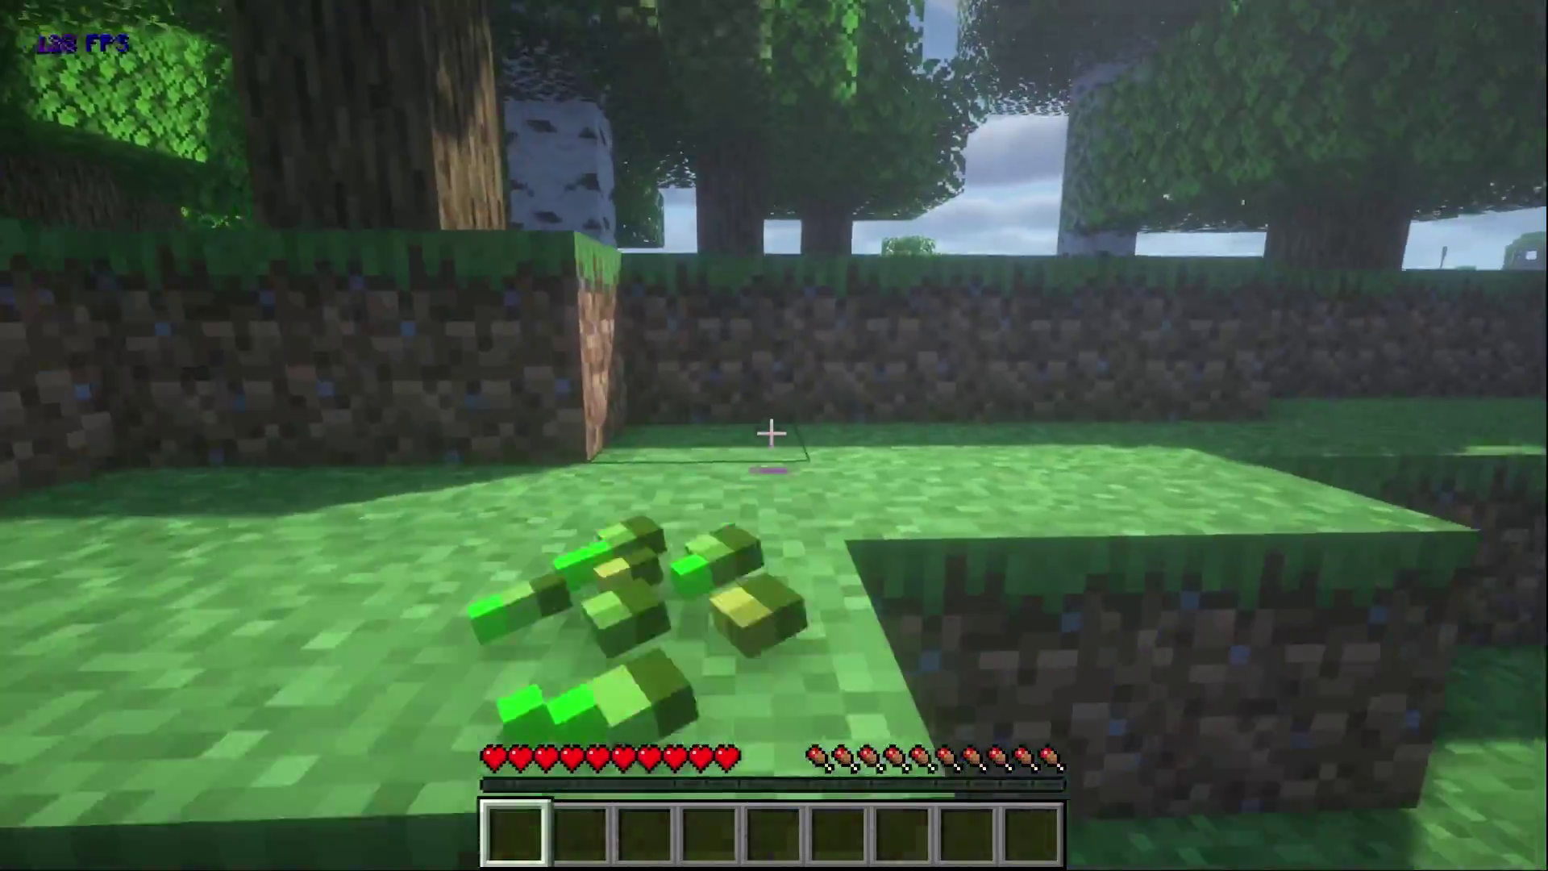
{"action": "key", "text": "space"}
{"action": "key", "text": "w"}
{"action": "key", "text": "w"}
{"action": "scroll", "coordinate": [772, 433], "scroll_direction": "down", "scroll_amount": 1}
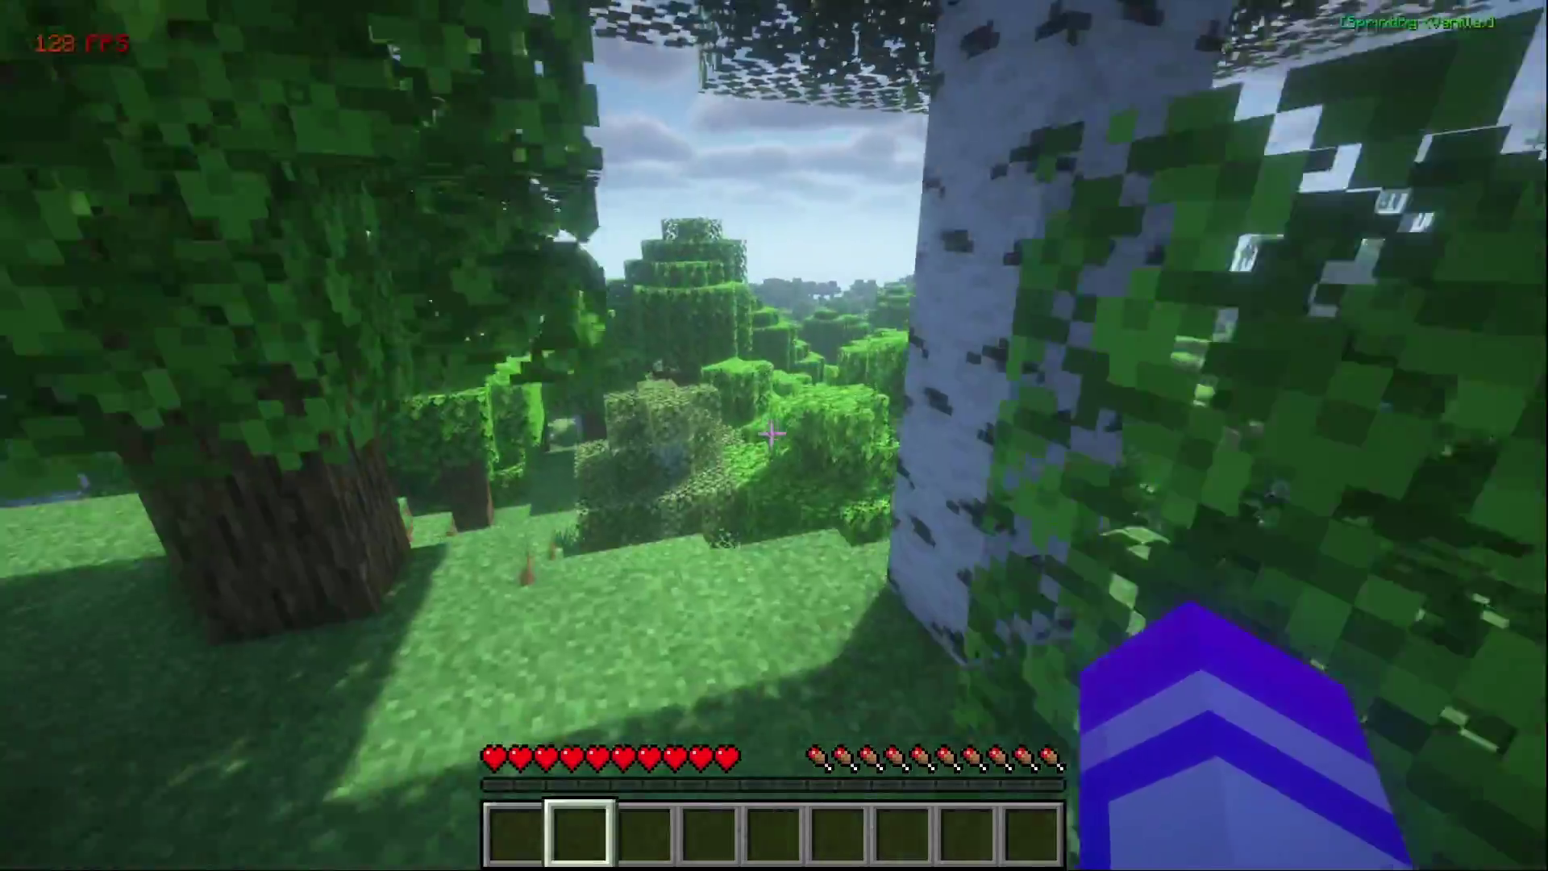
{"action": "key", "text": "w"}
{"action": "left_click", "coordinate": [771, 433]}
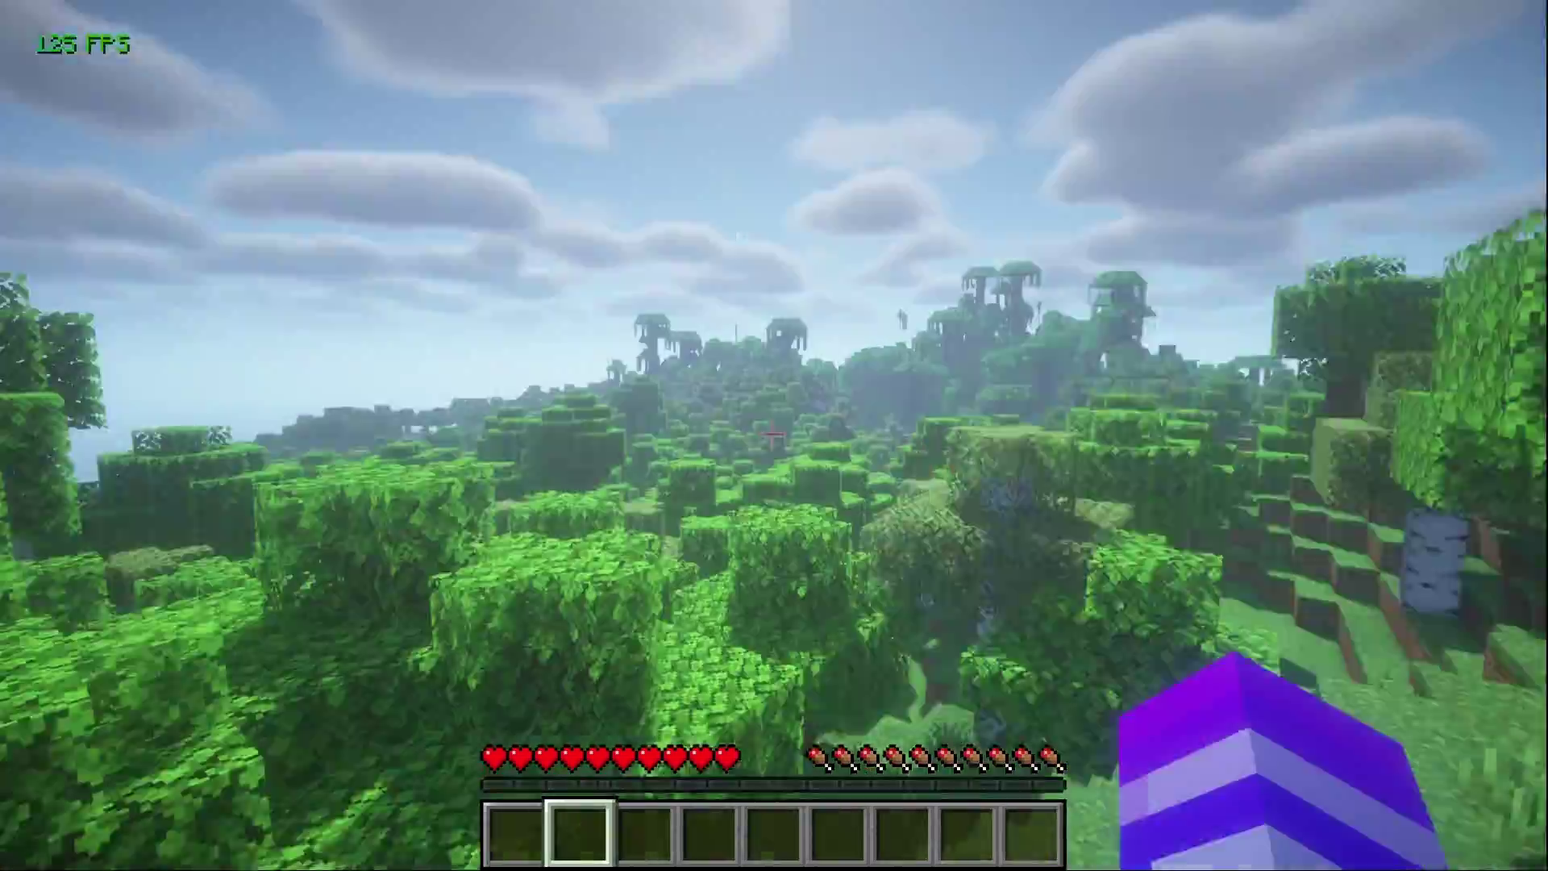
{"action": "key", "text": "F5"}
{"action": "key", "text": "F5"}
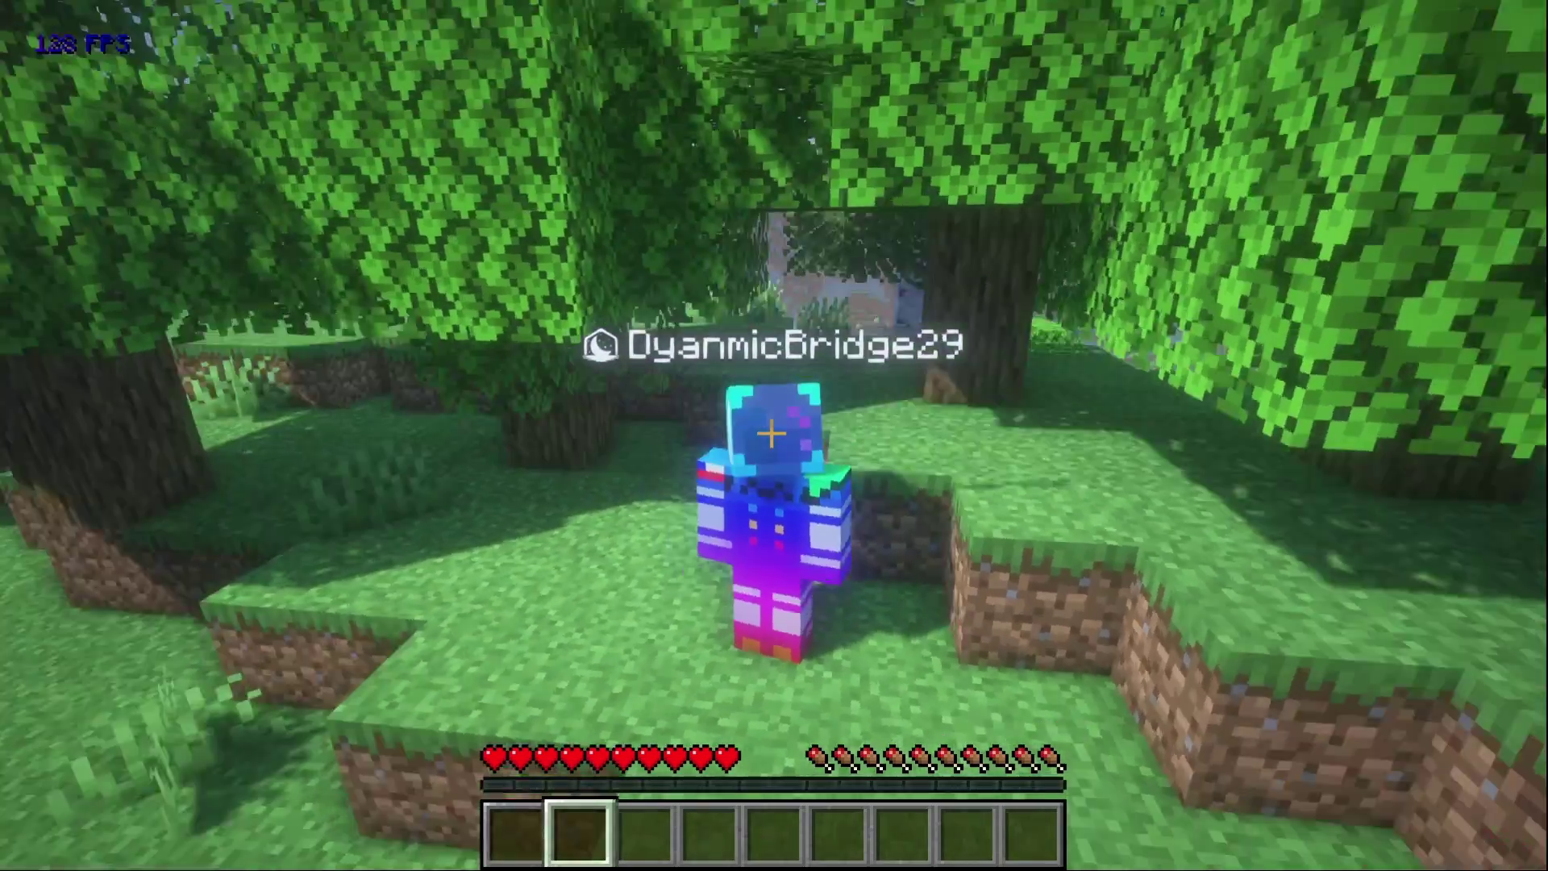
{"action": "key", "text": "d"}
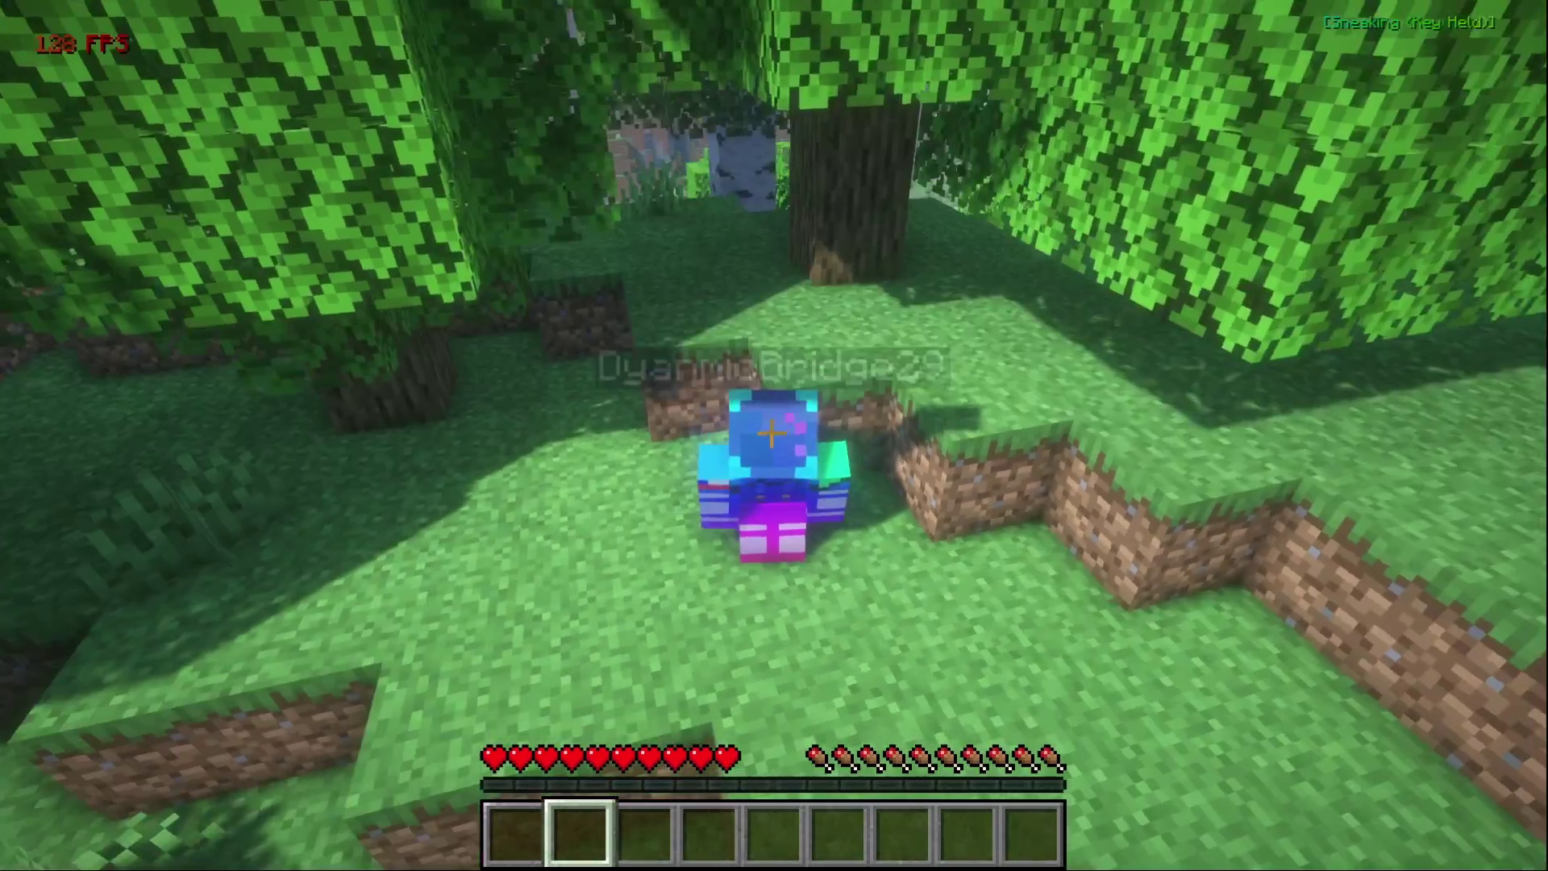